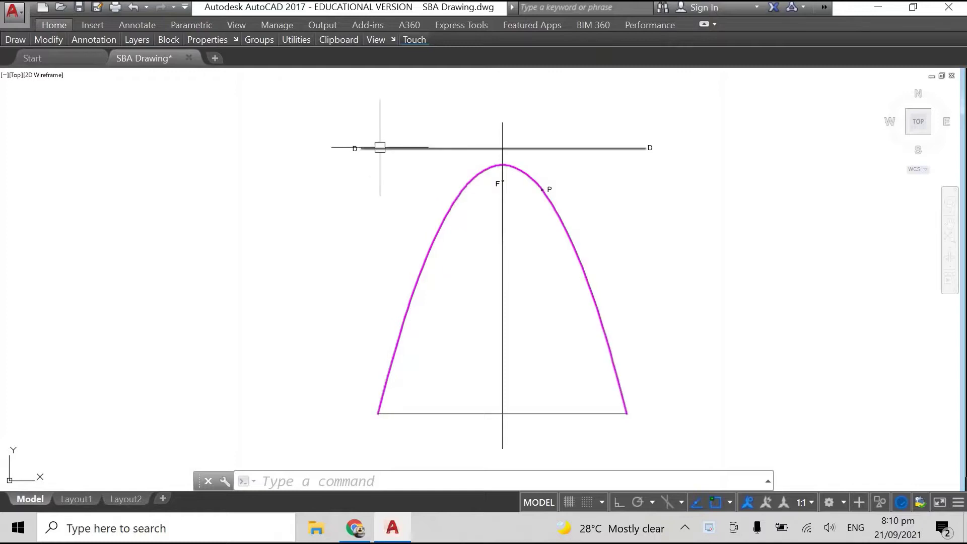
# - Frame the view around focus F and point P on the parabola
pyautogui.scroll(5, 534, 184)
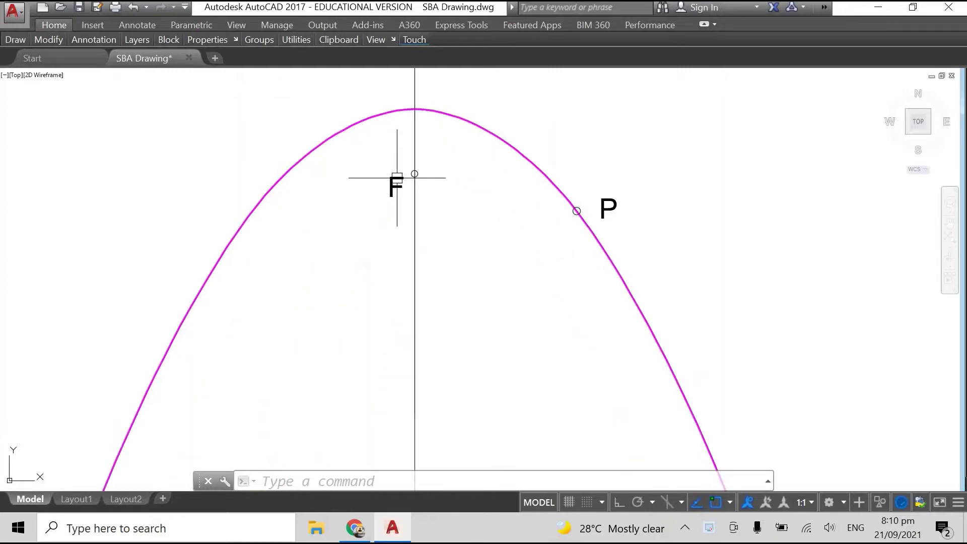
pyautogui.scroll(-3, 418, 176)
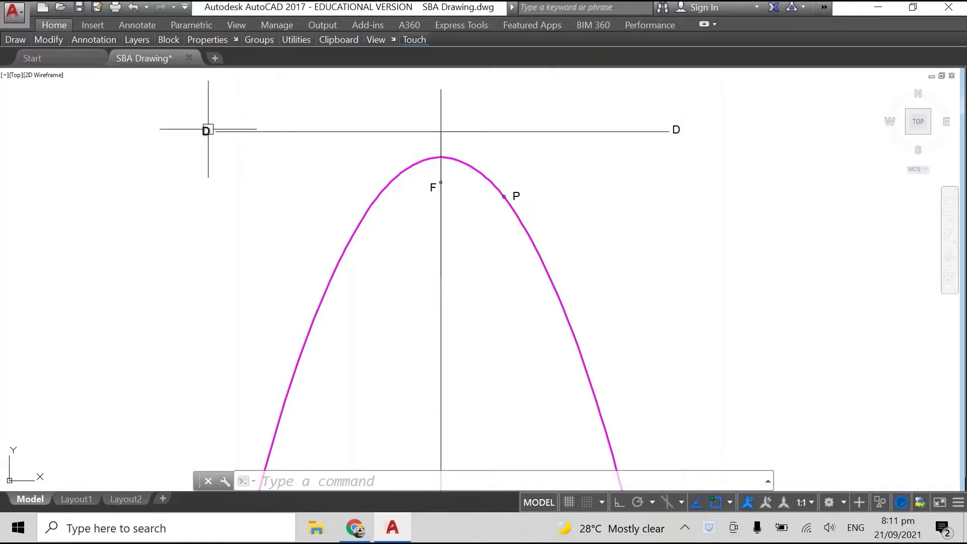
pyautogui.scroll(6, 483, 221)
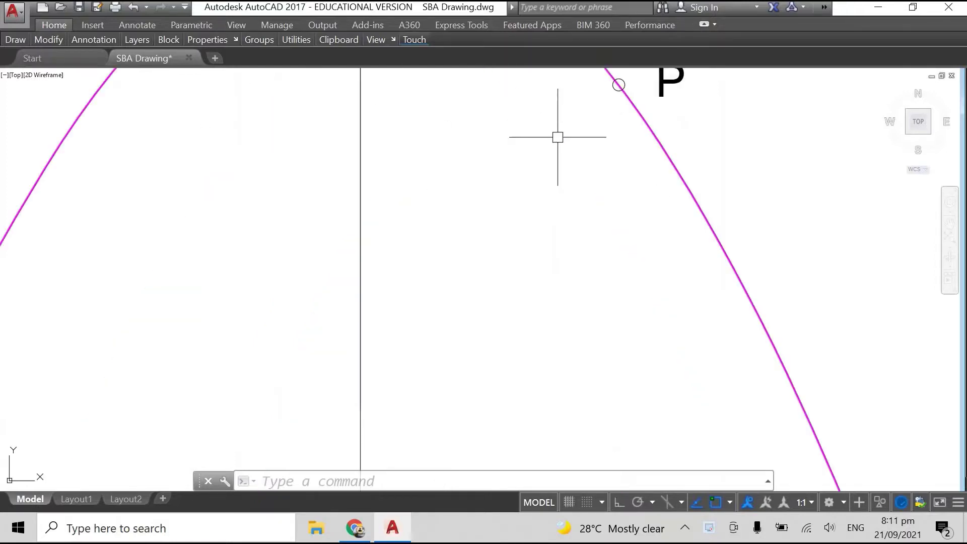
pyautogui.scroll(-2, 520, 127)
pyautogui.moveTo(510, 155); pyautogui.dragTo(543, 226, button='middle')
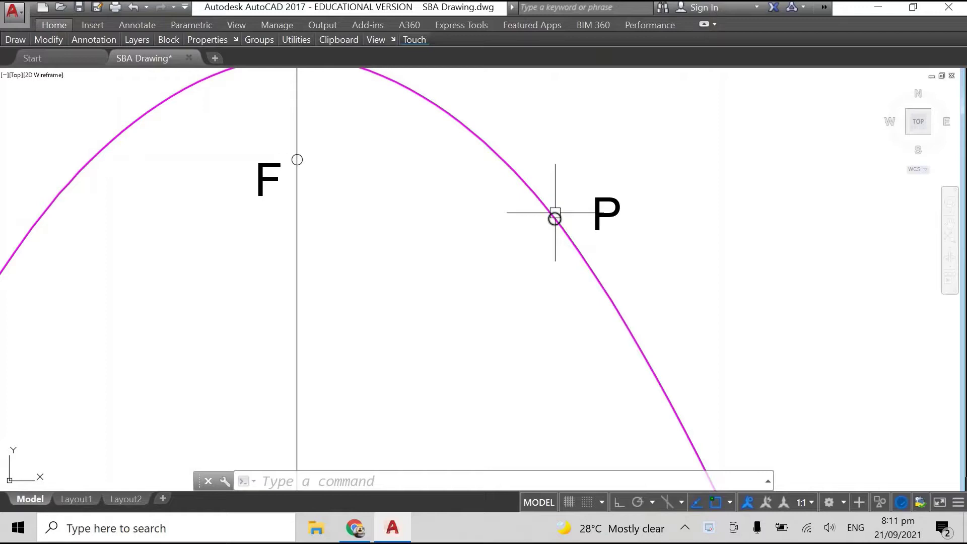
pyautogui.click(556, 215)
pyautogui.scroll(8, 556, 216)
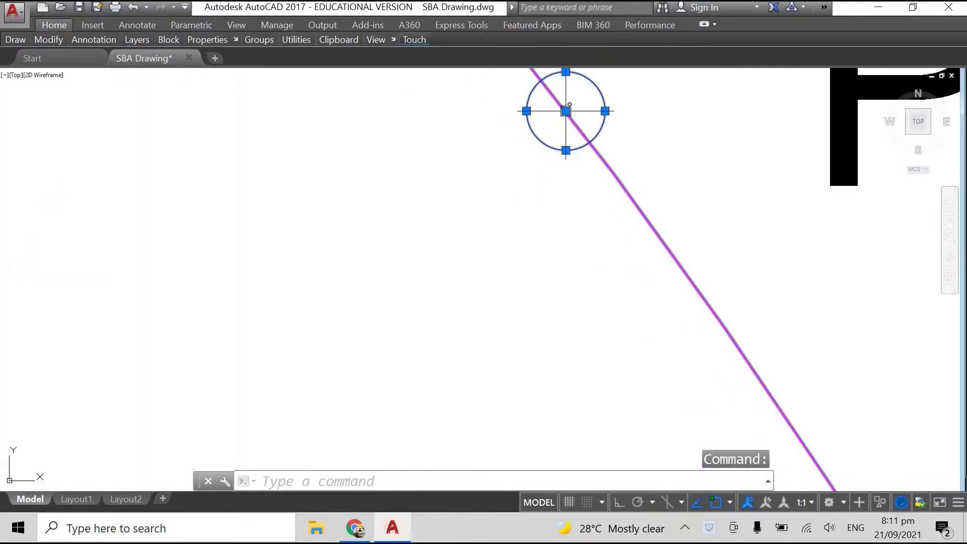
pyautogui.scroll(-4, 578, 117)
pyautogui.scroll(-5, 581, 118)
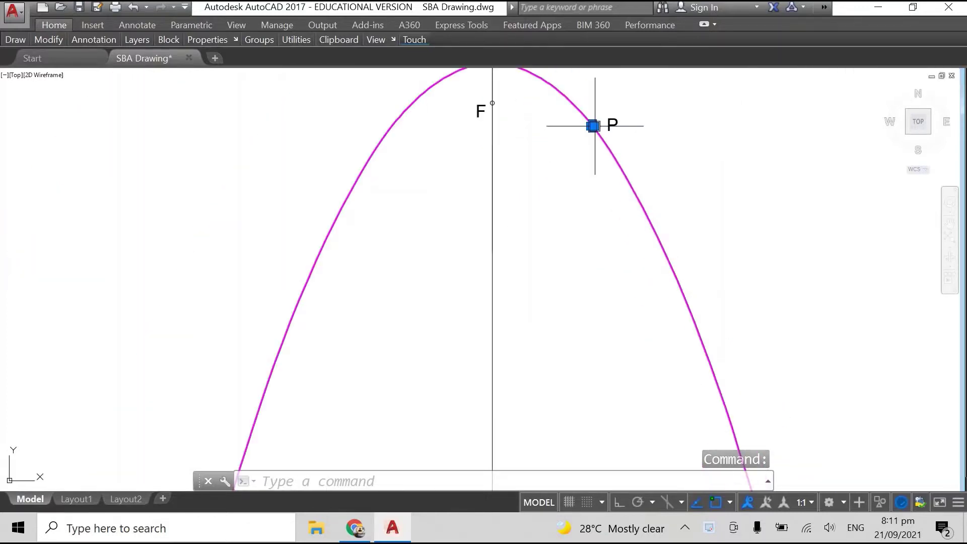
pyautogui.moveTo(633, 131)
pyautogui.mouseDown(button='middle')
pyautogui.moveTo(651, 203)
pyautogui.moveTo(630, 236)
pyautogui.moveTo(581, 198)
pyautogui.mouseUp(button='middle')
pyautogui.scroll(2, 579, 218)
pyautogui.scroll(-2, 582, 217)
pyautogui.press('Escape')
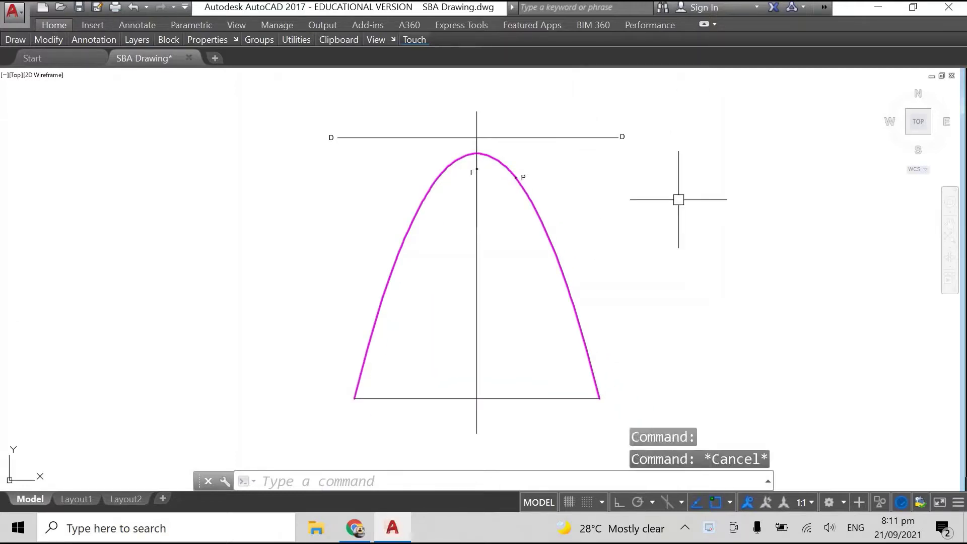
# - With Ortho on, draw a line from P straight down past the parabola
pyautogui.rightClick(565, 167)
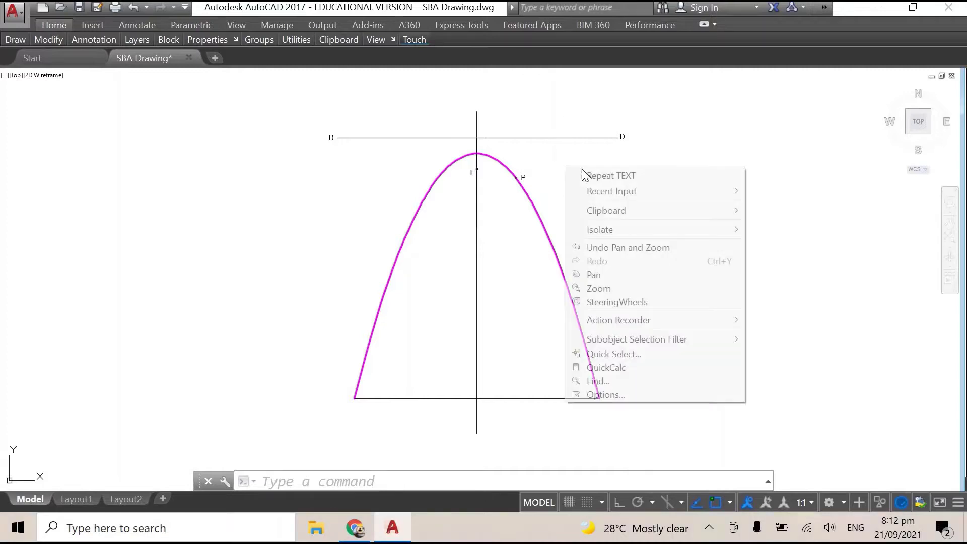
pyautogui.moveTo(599, 195)
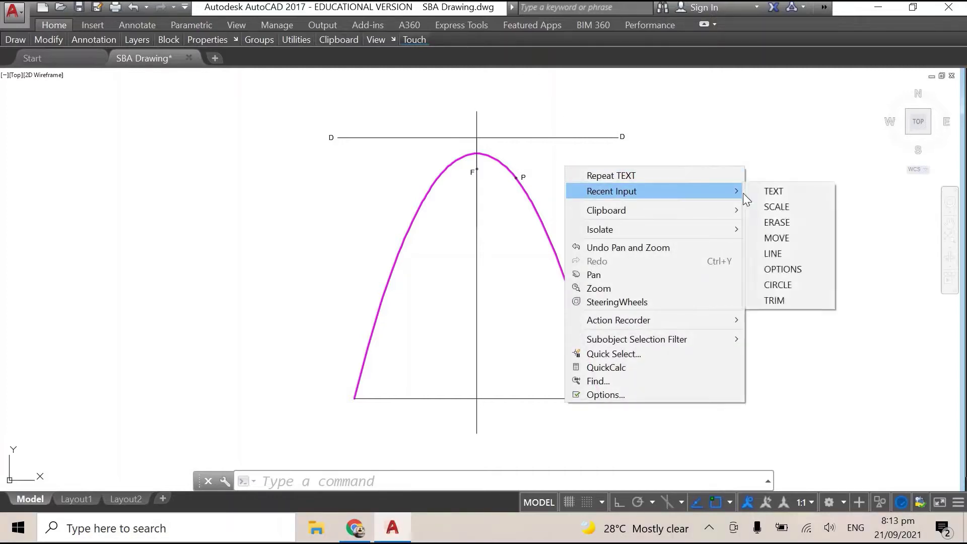
pyautogui.click(777, 254)
pyautogui.scroll(5, 509, 180)
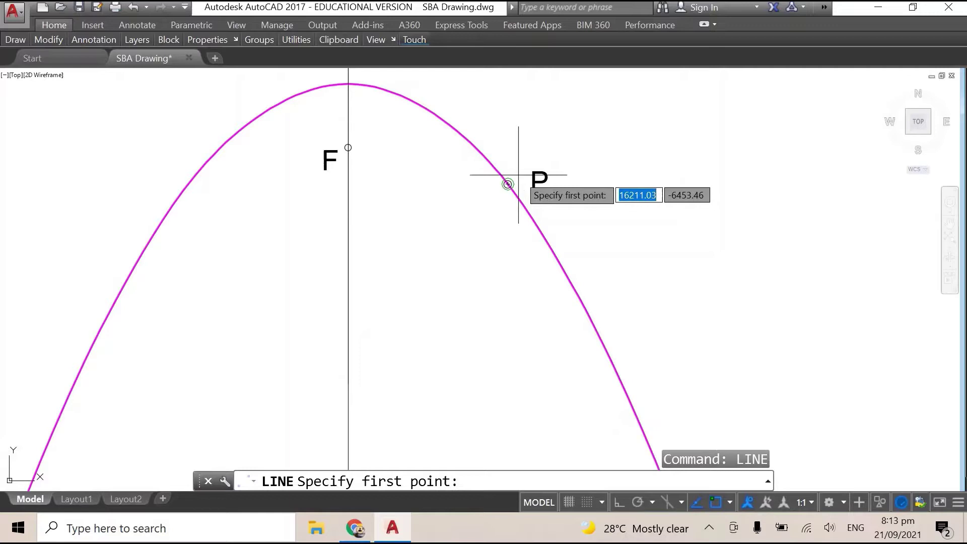
pyautogui.scroll(5, 507, 186)
pyautogui.click(532, 200)
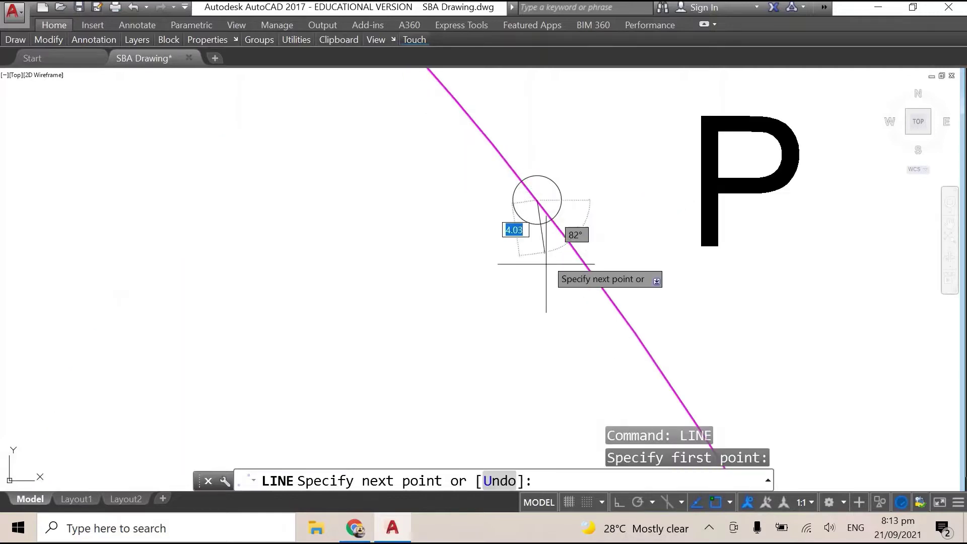
pyautogui.scroll(-6, 531, 264)
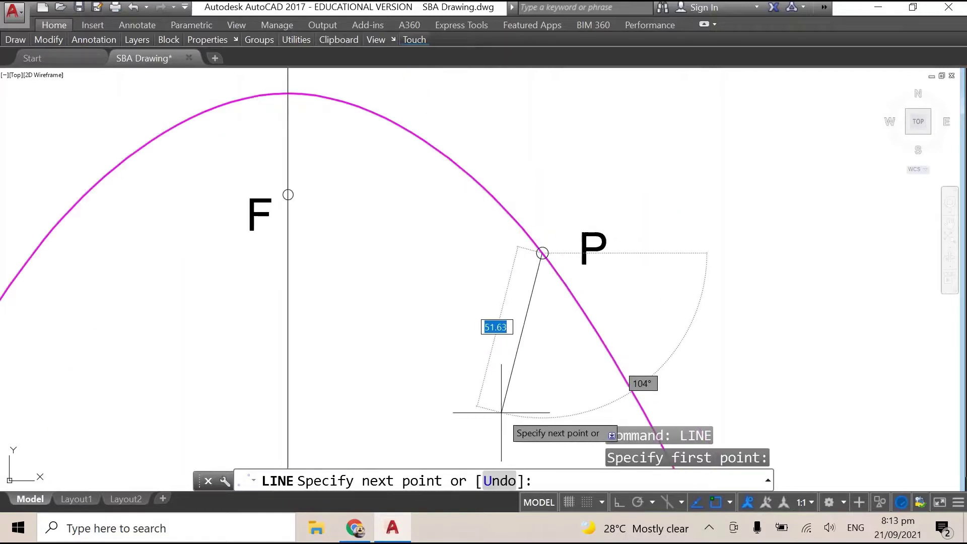
pyautogui.press('F8')
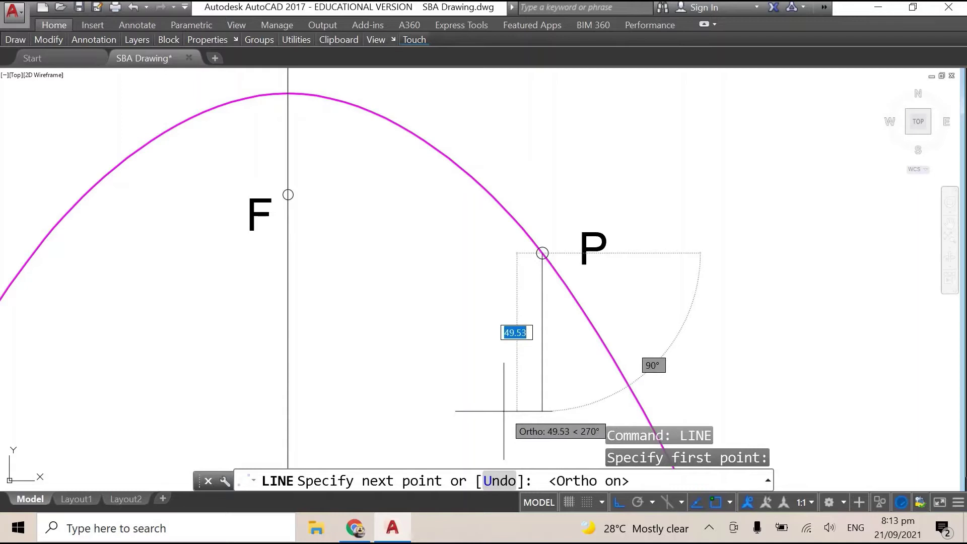
pyautogui.scroll(-6, 503, 410)
pyautogui.moveTo(504, 411)
pyautogui.mouseDown(button='middle')
pyautogui.moveTo(527, 263)
pyautogui.moveTo(519, 173)
pyautogui.mouseUp(button='middle')
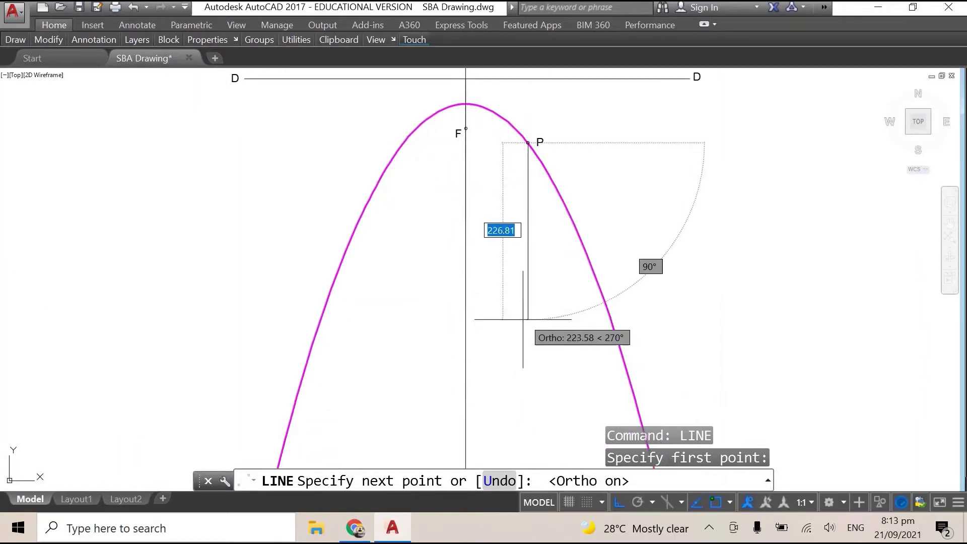
pyautogui.scroll(3, 516, 294)
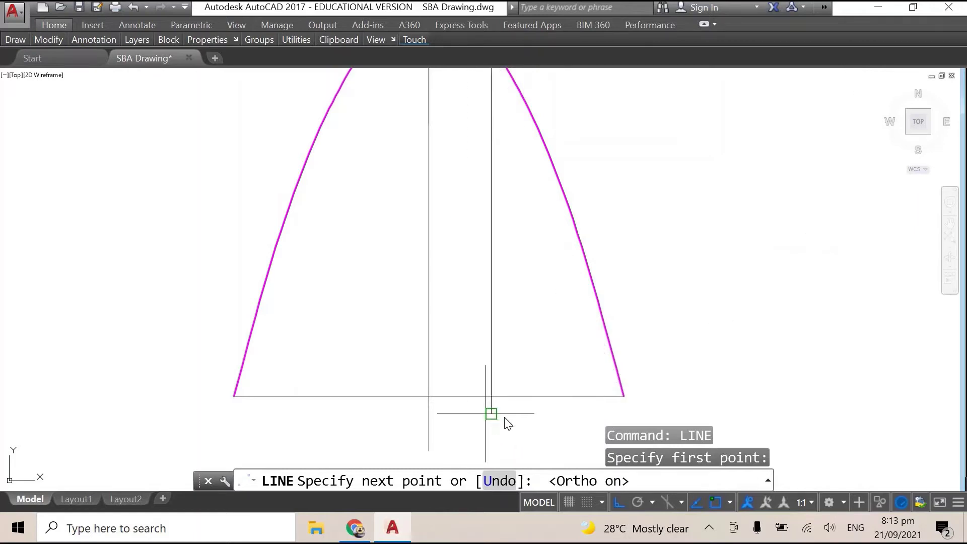
pyautogui.press('Escape')
# - Stretch the vertical line's top endpoint up above directrix D–D
pyautogui.scroll(-2, 623, 233)
pyautogui.moveTo(624, 233); pyautogui.dragTo(567, 387, button='middle')
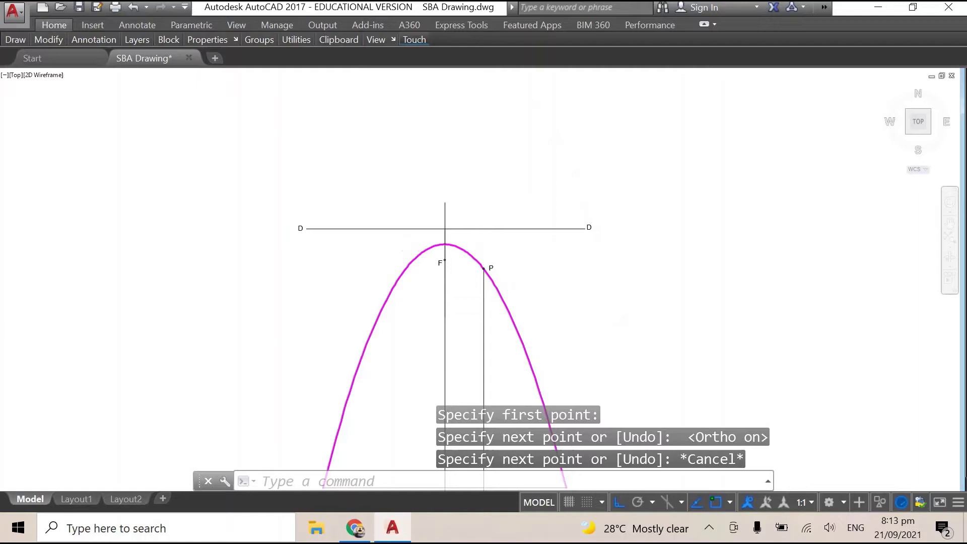
pyautogui.click(480, 318)
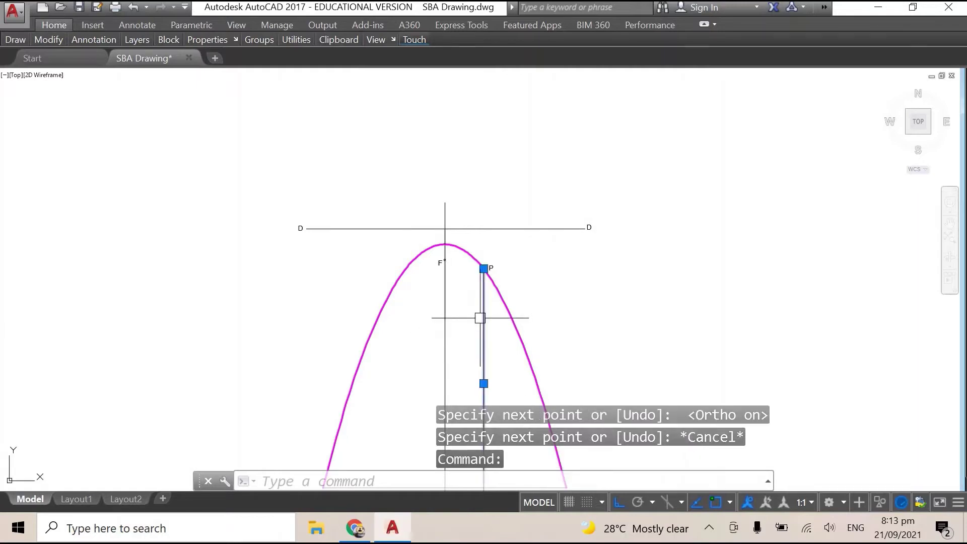
pyautogui.click(483, 268)
pyautogui.click(504, 170)
pyautogui.press('Escape')
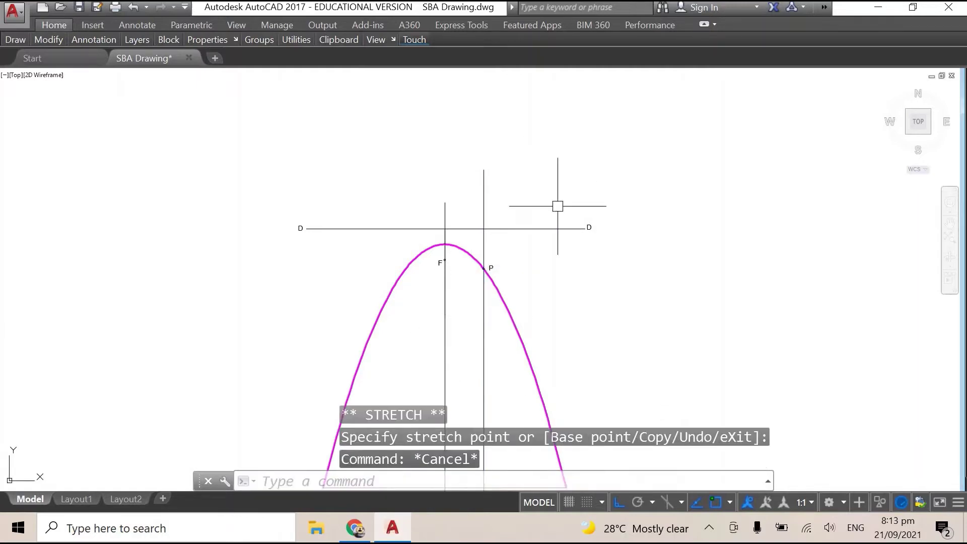
# - Trim the line with TRIM, using D–D and the base line as cutting edges
pyautogui.scroll(-2, 646, 236)
pyautogui.moveTo(665, 263); pyautogui.dragTo(564, 251, button='middle')
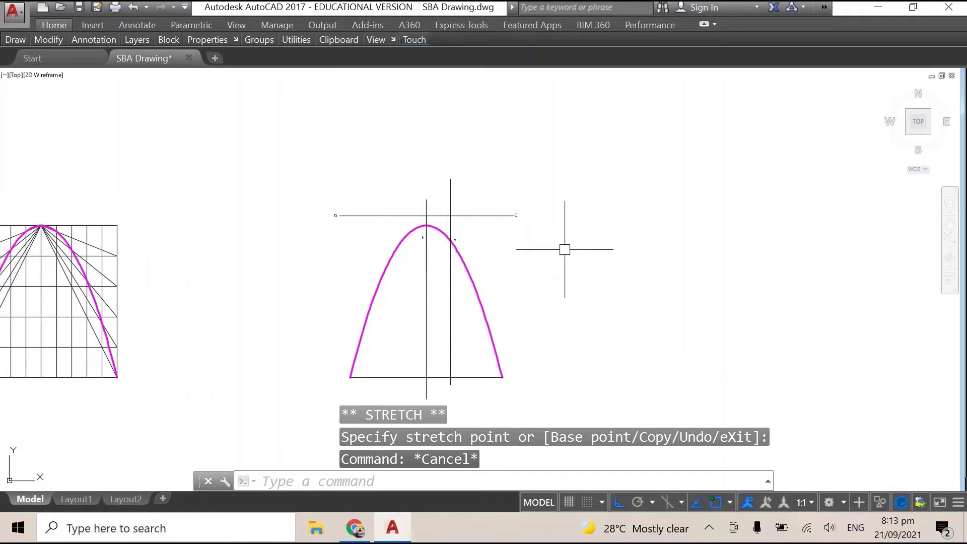
pyautogui.scroll(2, 563, 249)
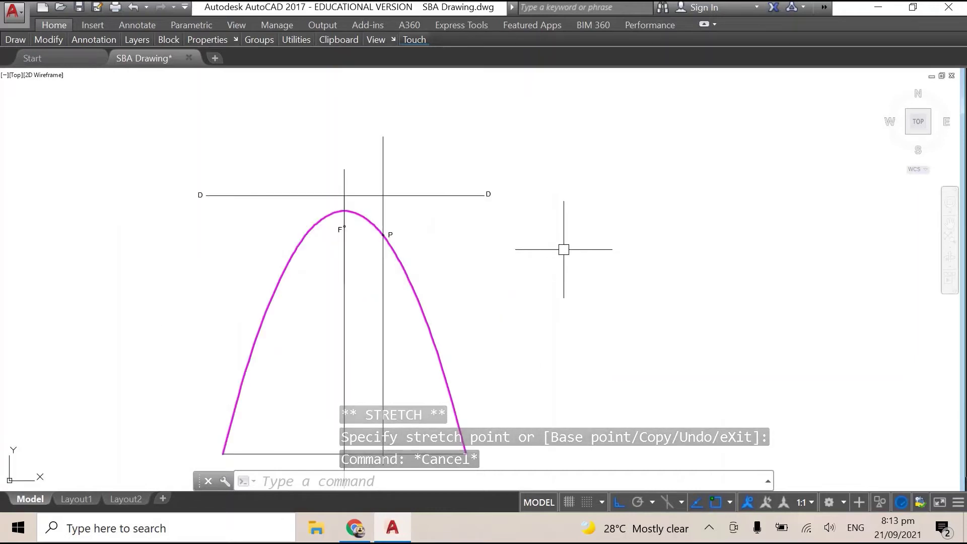
pyautogui.write('trim')
pyautogui.press('Return')
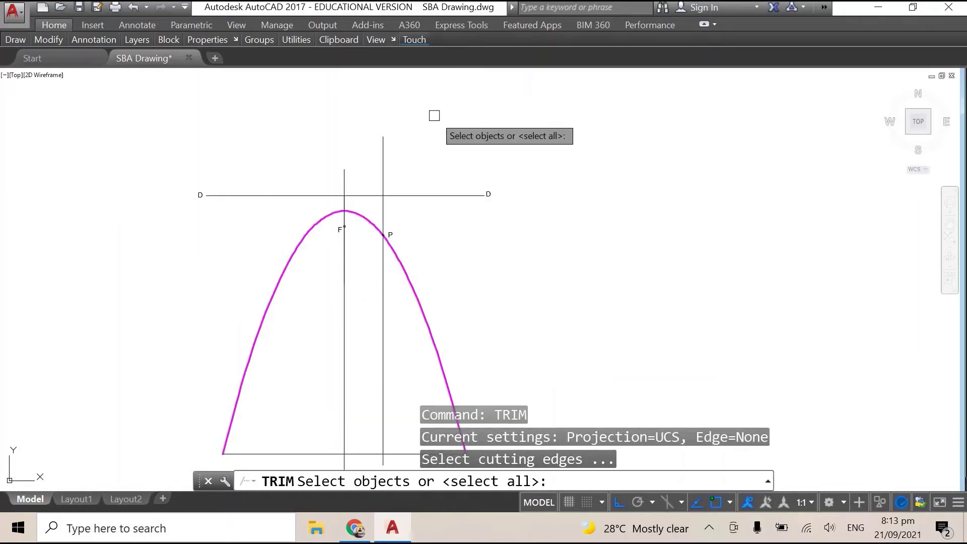
pyautogui.click(434, 195)
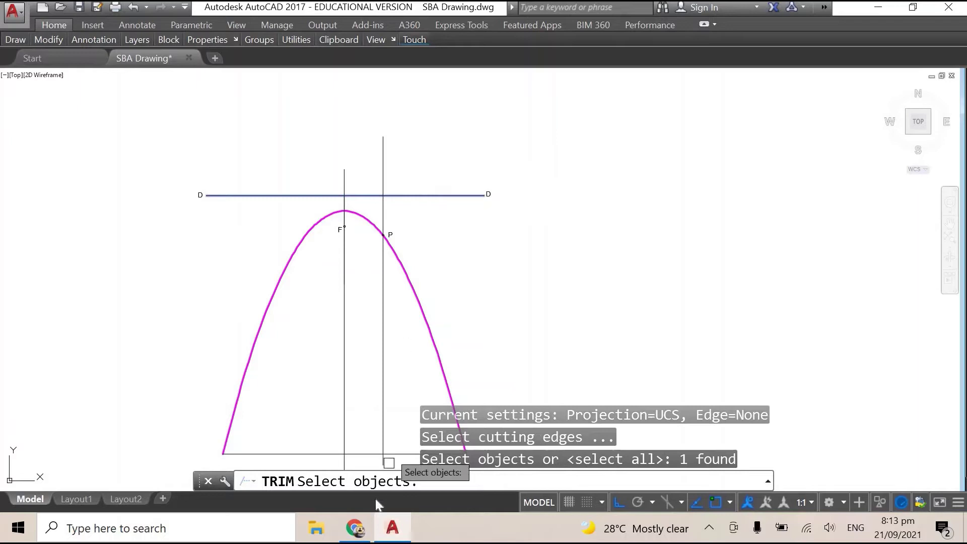
pyautogui.click(374, 455)
pyautogui.press('Return')
pyautogui.click(383, 157)
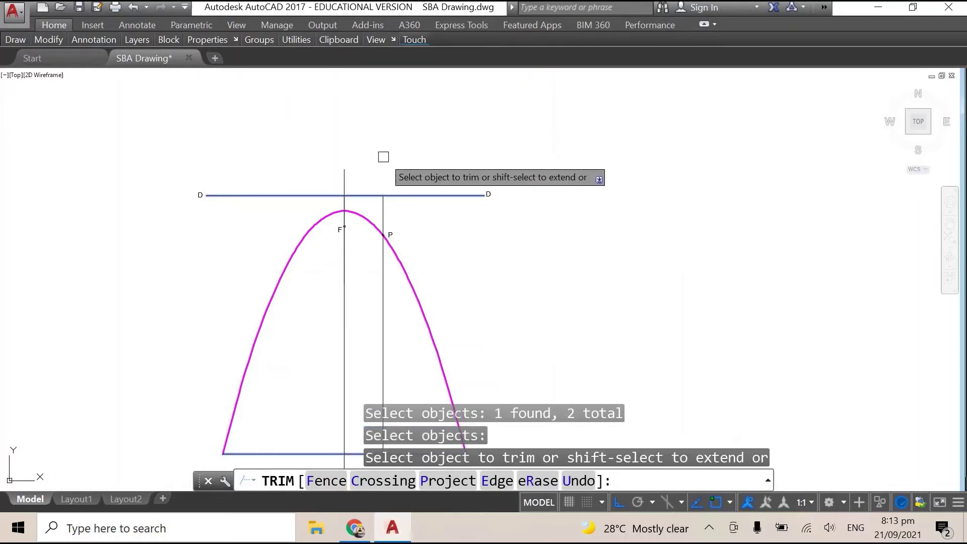
pyautogui.moveTo(454, 335); pyautogui.dragTo(458, 228, button='middle')
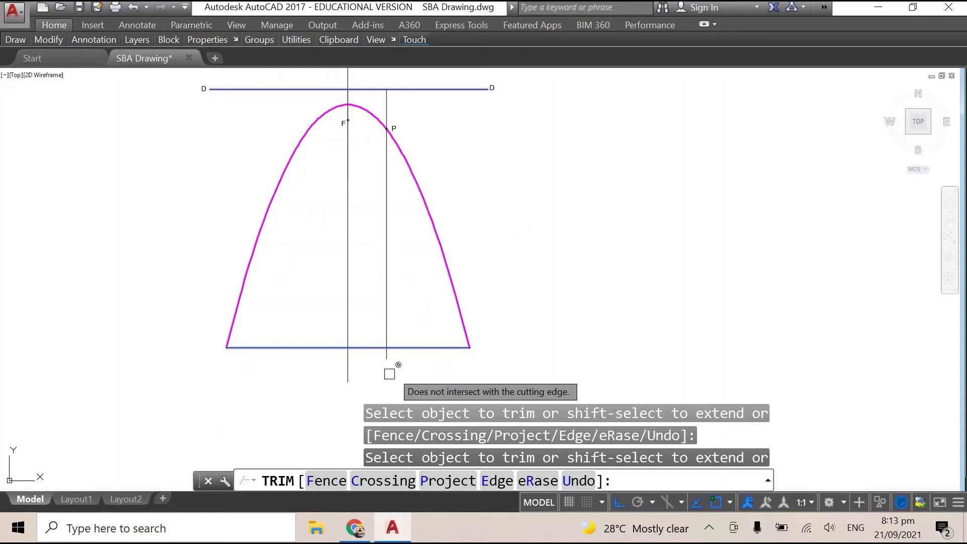
pyautogui.rightClick(560, 215)
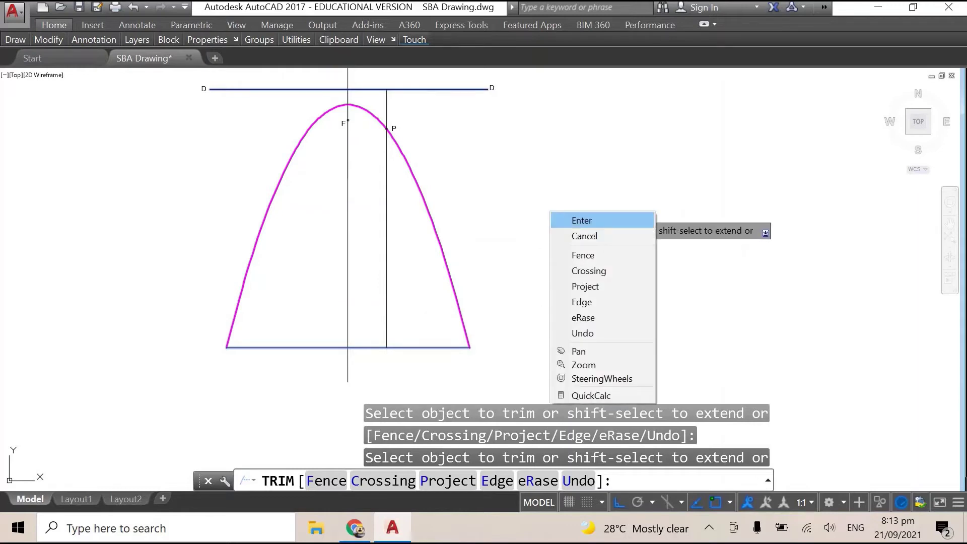
pyautogui.click(563, 218)
pyautogui.moveTo(559, 206); pyautogui.dragTo(554, 228, button='middle')
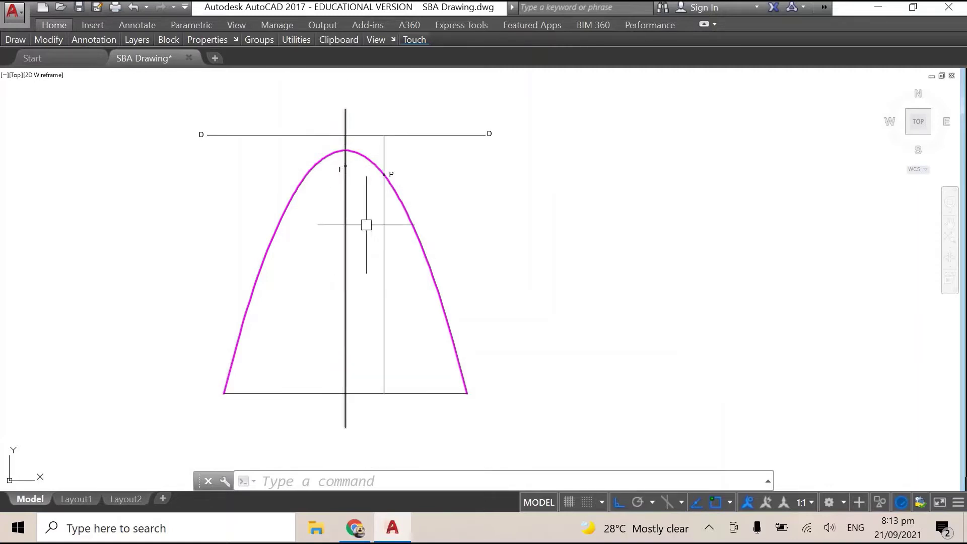
# - Zoom in around point P and switch Ortho off with F8
pyautogui.scroll(10, 386, 174)
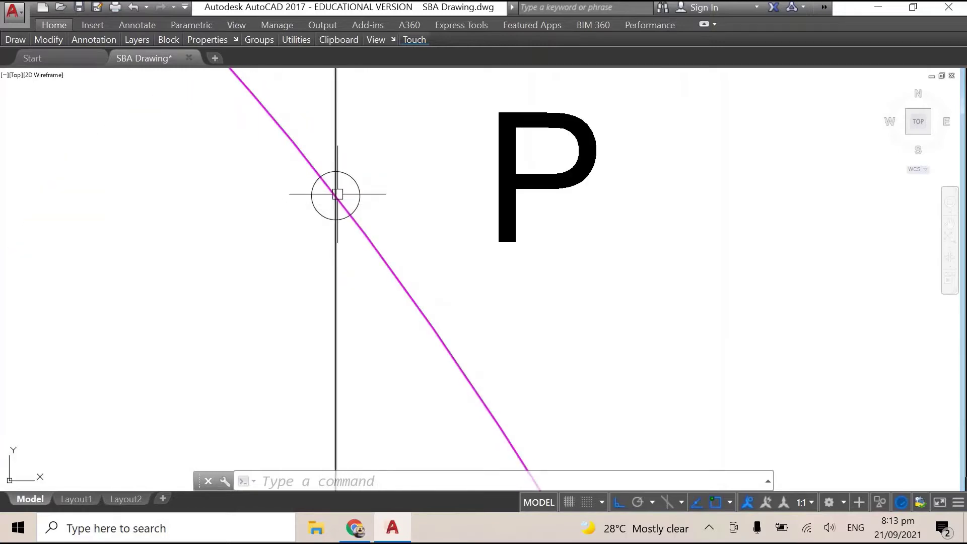
pyautogui.scroll(-10, 347, 184)
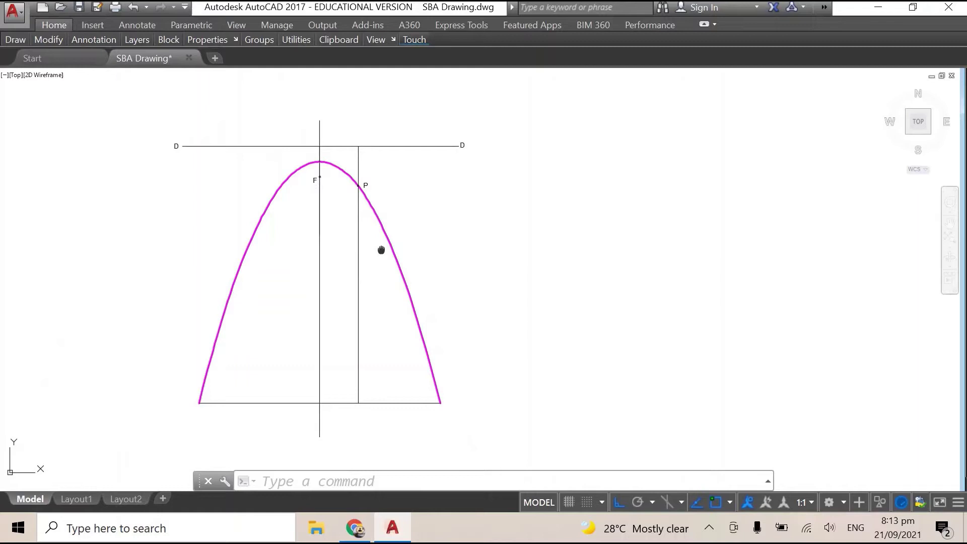
pyautogui.moveTo(381, 250); pyautogui.dragTo(382, 220, button='middle')
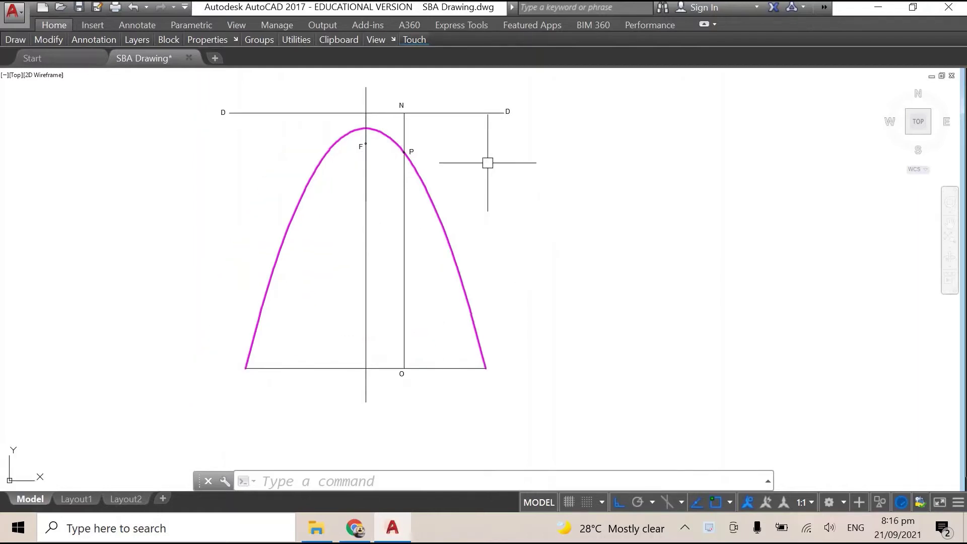
pyautogui.scroll(-1, 488, 162)
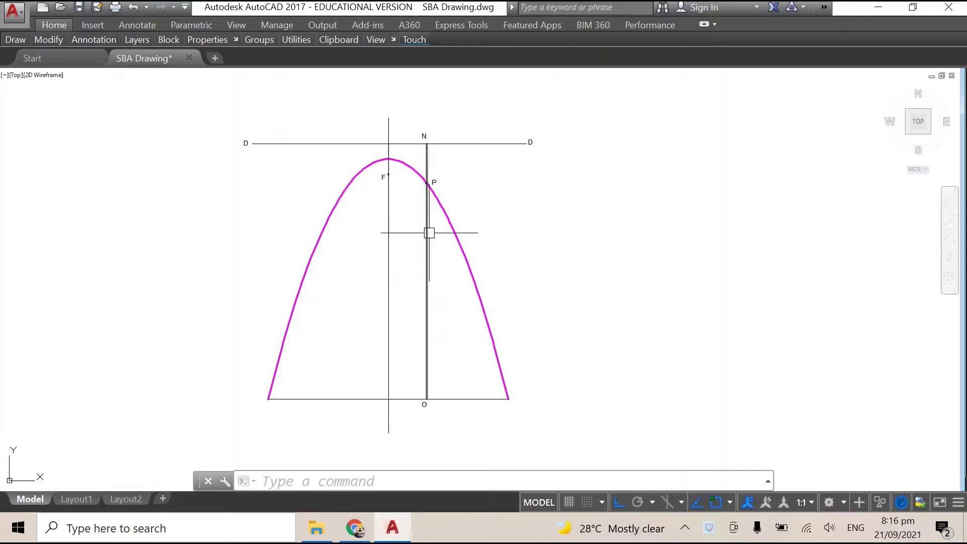
pyautogui.scroll(8, 422, 191)
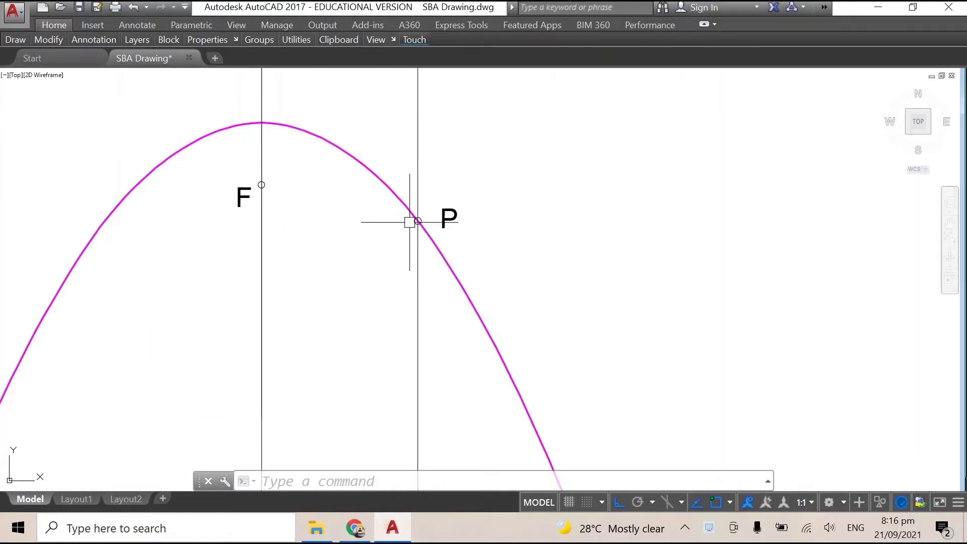
pyautogui.scroll(-4, 415, 221)
pyautogui.scroll(4, 448, 218)
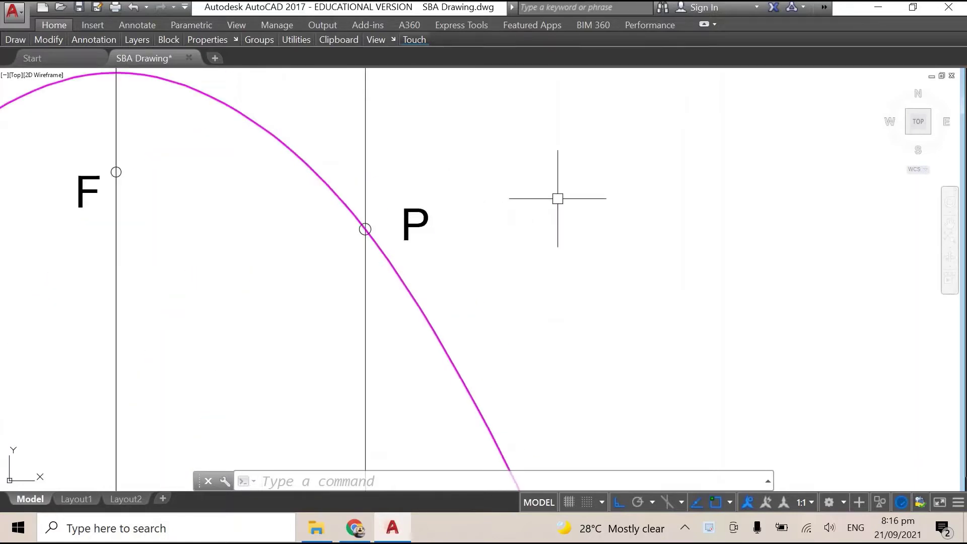
pyautogui.press('F8')
# - Draw a line from focus F to point P
pyautogui.rightClick(593, 173)
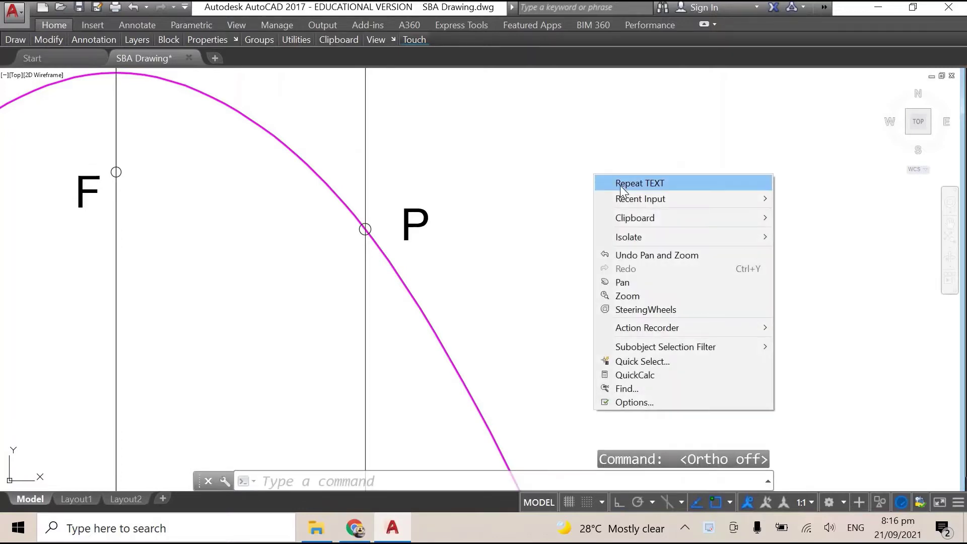
pyautogui.moveTo(691, 201)
pyautogui.click(801, 229)
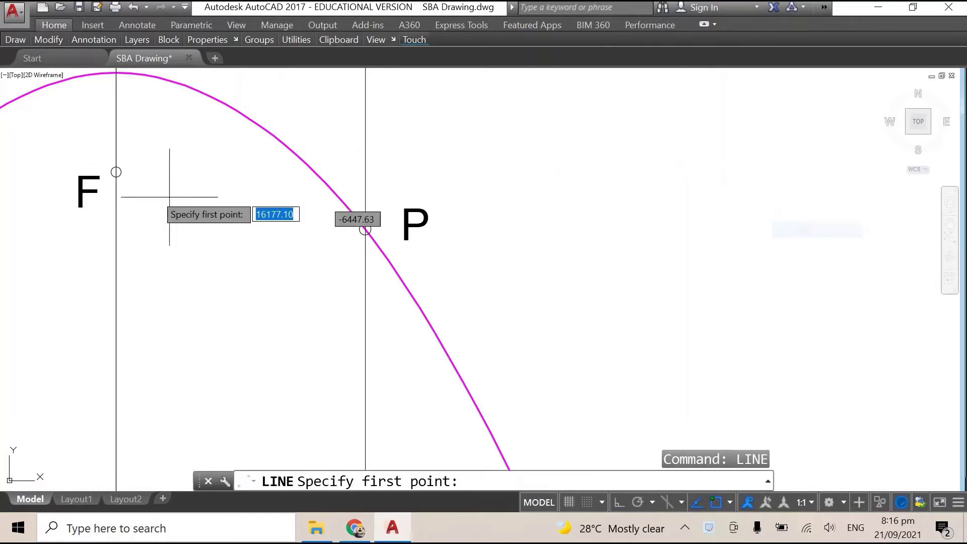
pyautogui.scroll(4, 114, 172)
pyautogui.click(116, 171)
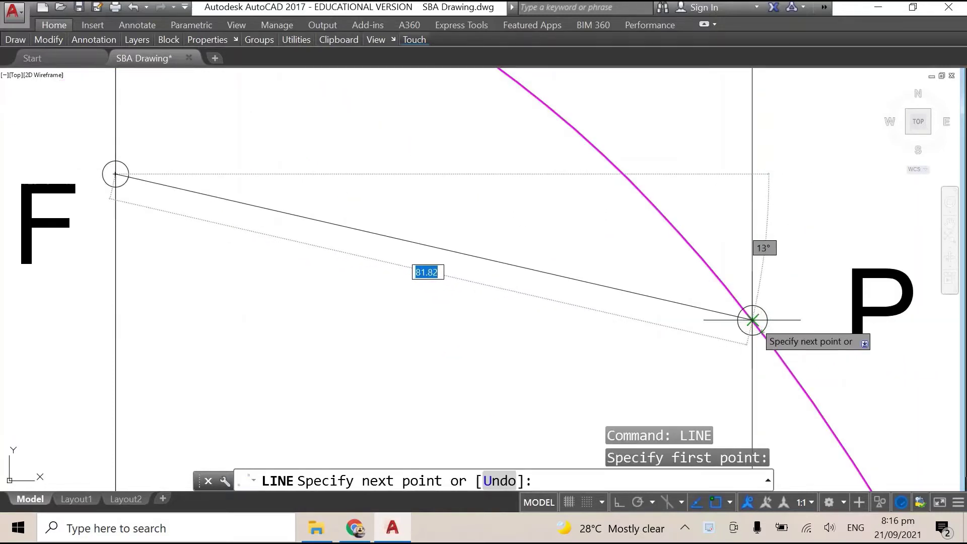
pyautogui.click(752, 320)
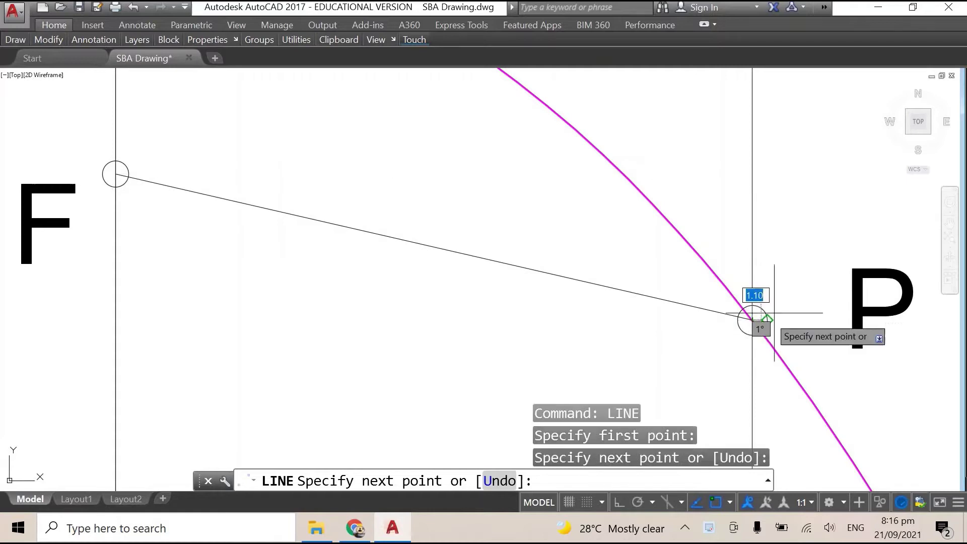
pyautogui.press('Escape')
pyautogui.scroll(-4, 776, 302)
pyautogui.moveTo(814, 300); pyautogui.dragTo(639, 245, button='middle')
pyautogui.scroll(-4, 559, 211)
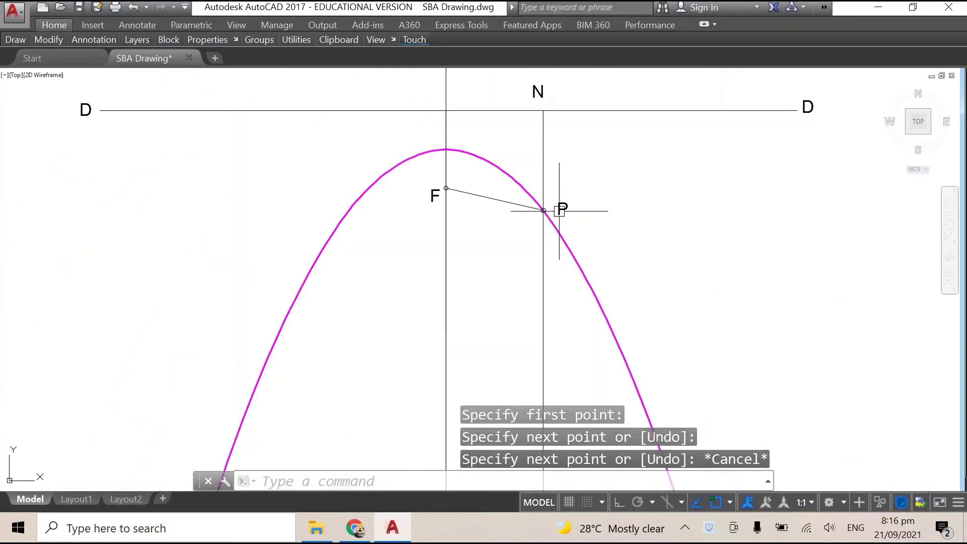
# - Lengthen the F–P line past P to beyond the parabola
pyautogui.click(509, 205)
pyautogui.click(543, 210)
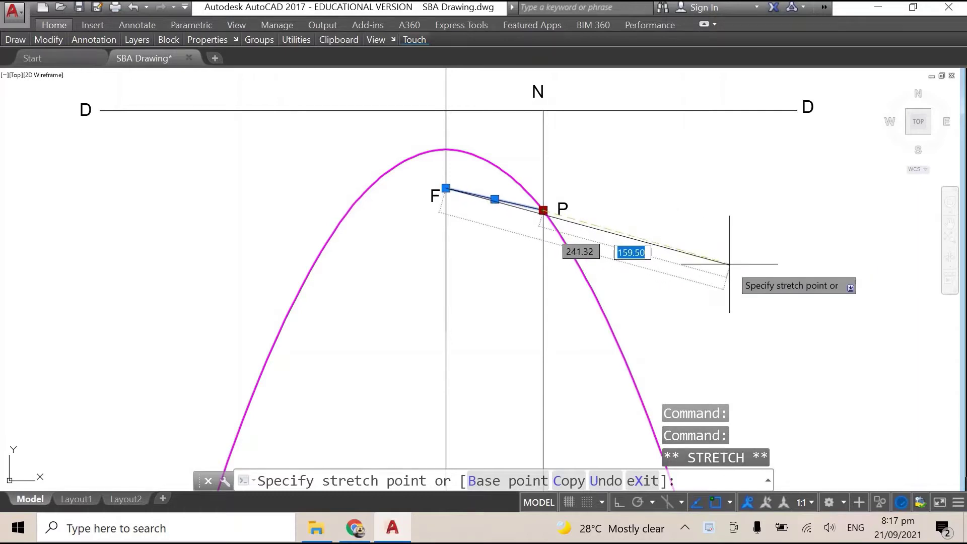
pyautogui.press('Escape')
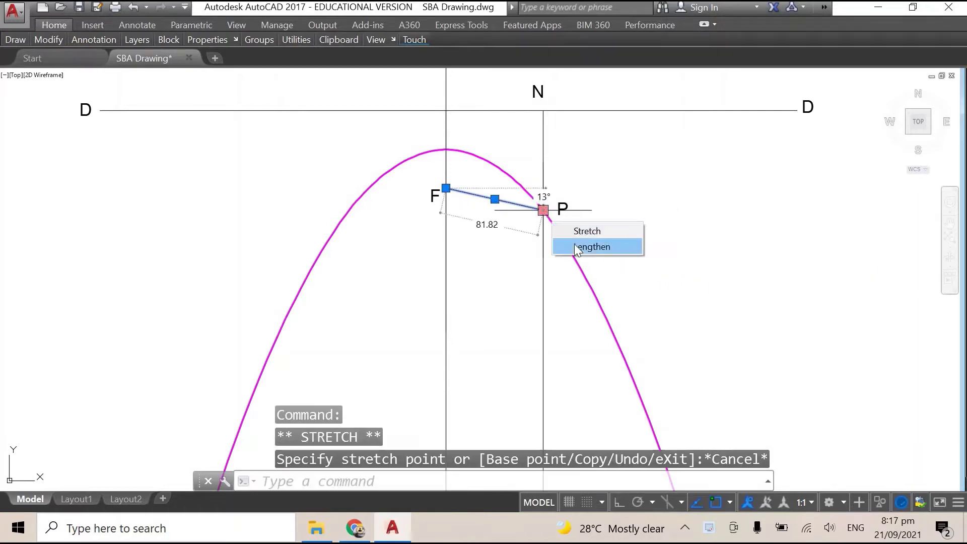
pyautogui.click(575, 246)
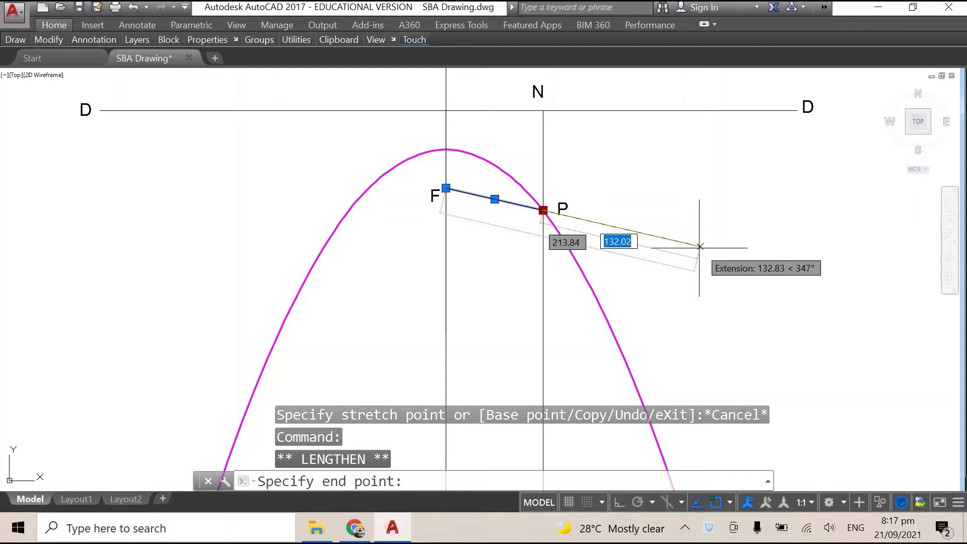
pyautogui.click(699, 247)
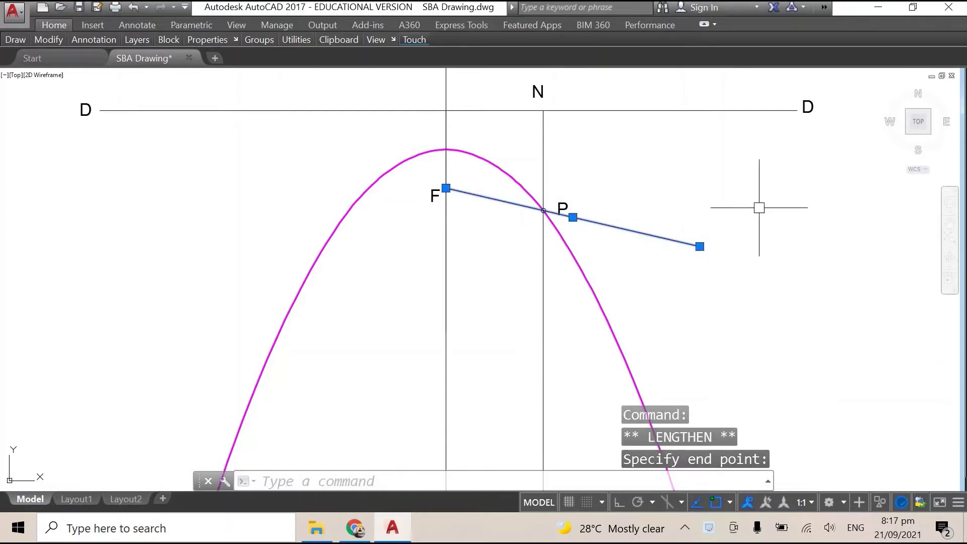
pyautogui.press('Escape')
pyautogui.scroll(3, 435, 196)
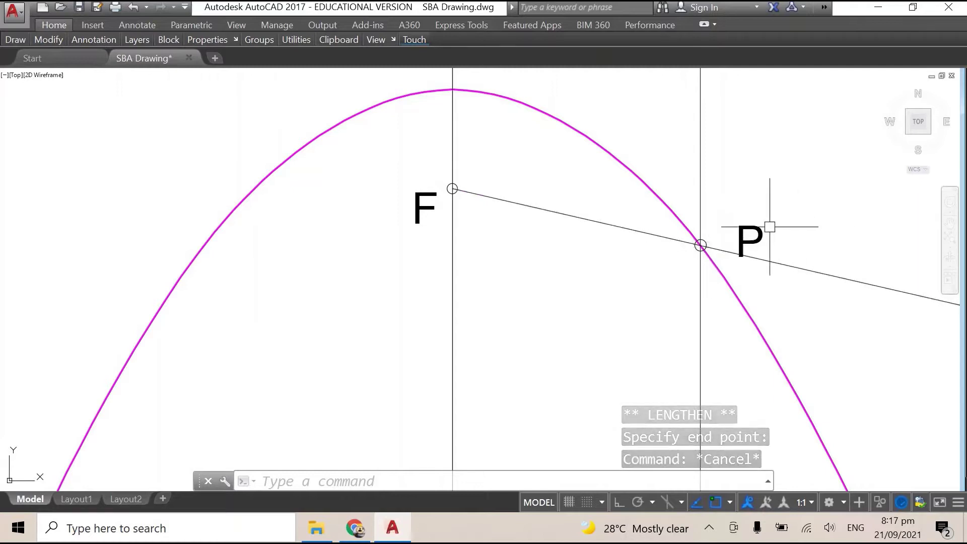
pyautogui.scroll(-2, 668, 189)
pyautogui.scroll(-2, 795, 222)
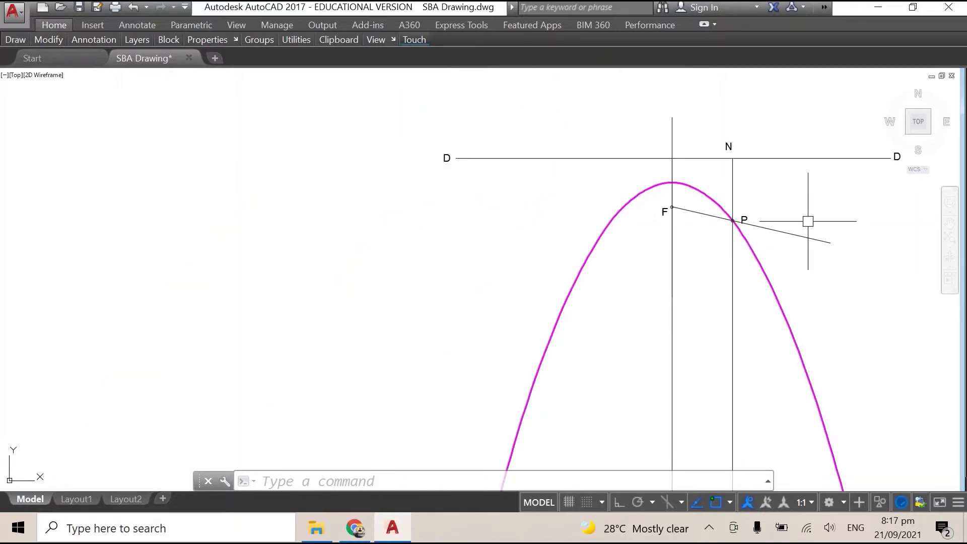
pyautogui.moveTo(805, 220); pyautogui.dragTo(539, 229, button='middle')
pyautogui.scroll(4, 552, 237)
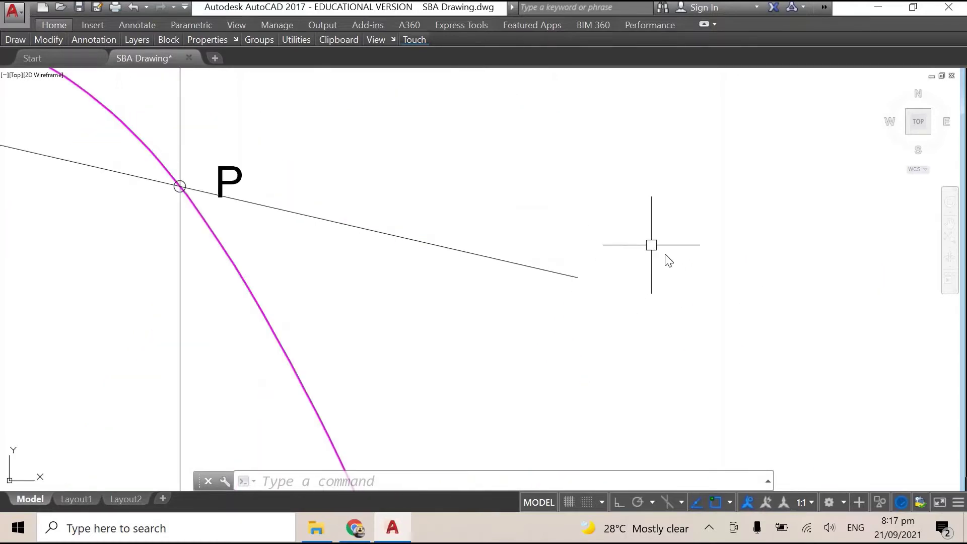
# - Place single-line text 'L' at the line's far end with default height and rotation
pyautogui.rightClick(652, 247)
pyautogui.moveTo(695, 270)
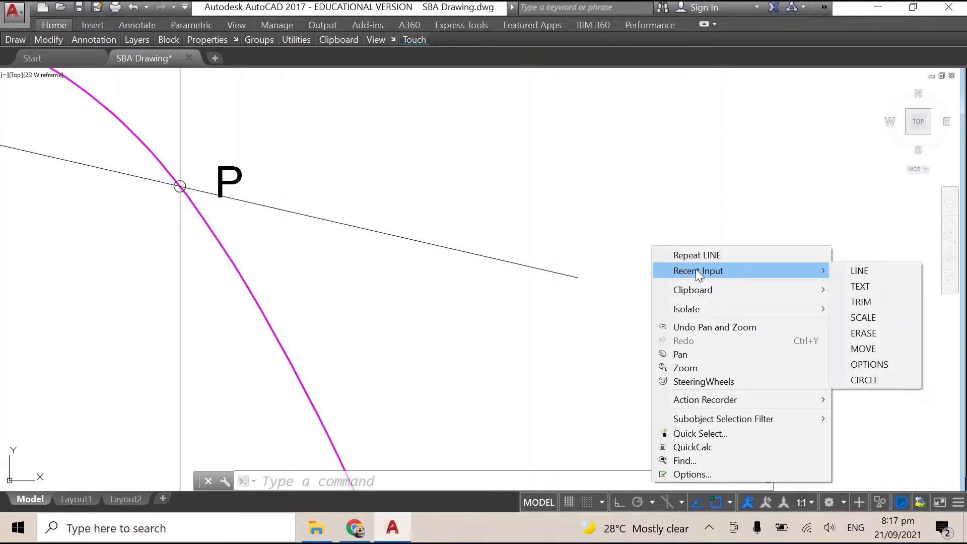
pyautogui.click(857, 286)
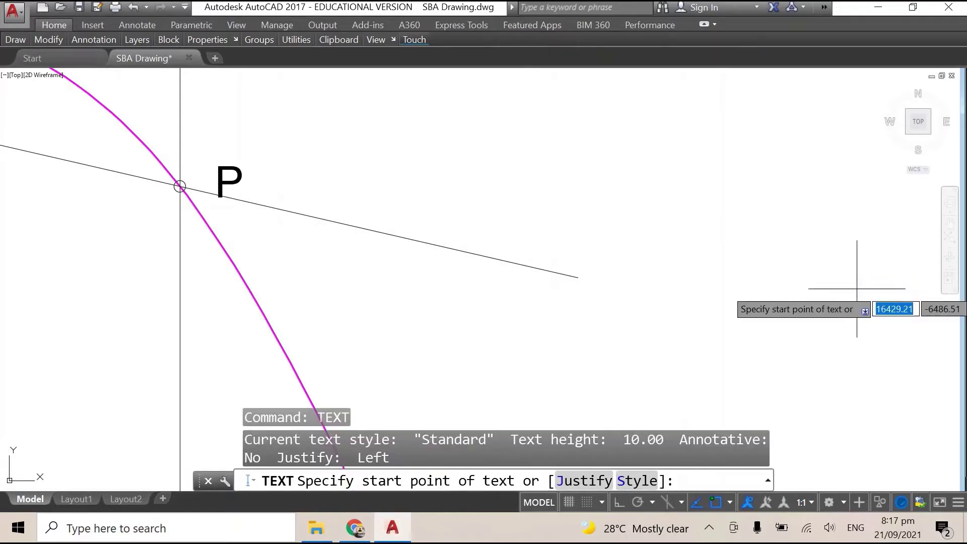
pyautogui.click(610, 277)
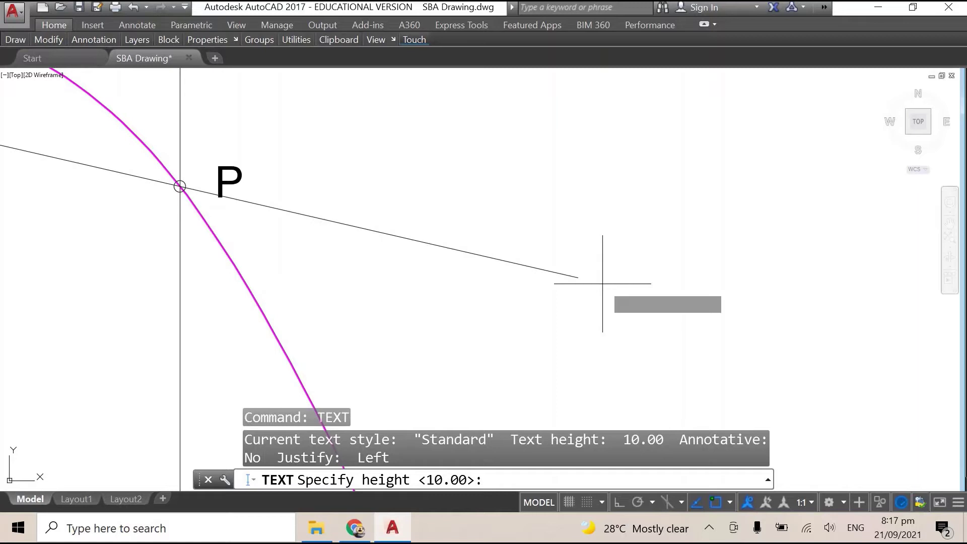
pyautogui.press('Return')
pyautogui.press('Return')
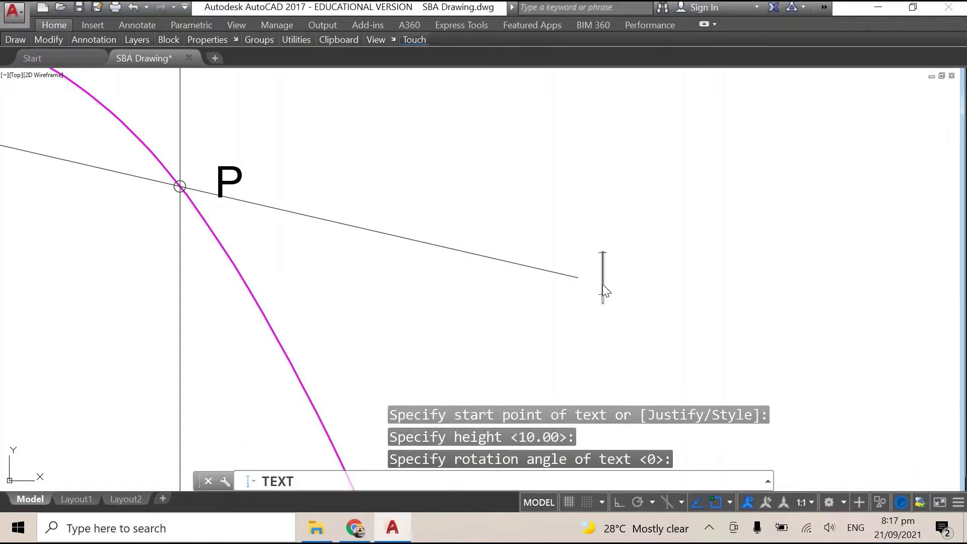
pyautogui.write('L')
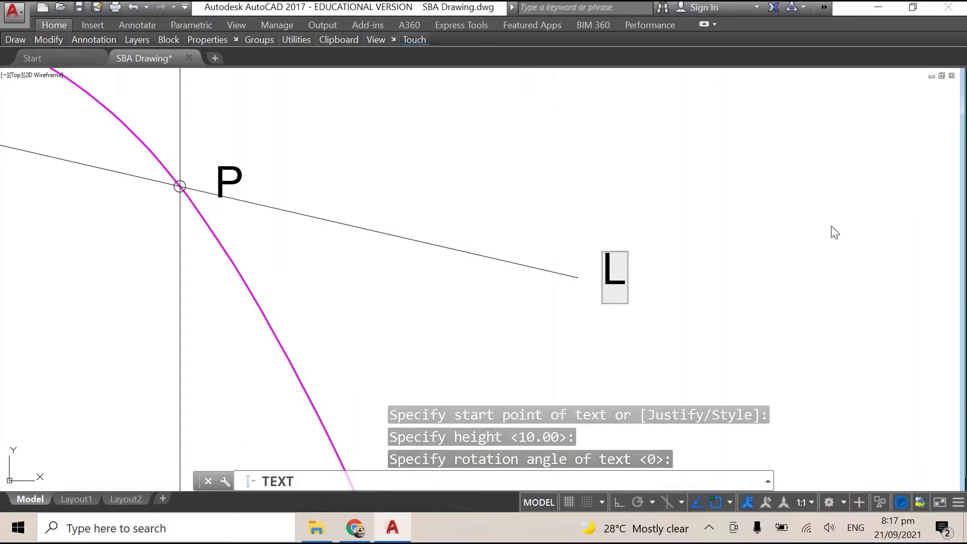
pyautogui.press('Return')
pyautogui.press('Return')
pyautogui.scroll(-4, 733, 238)
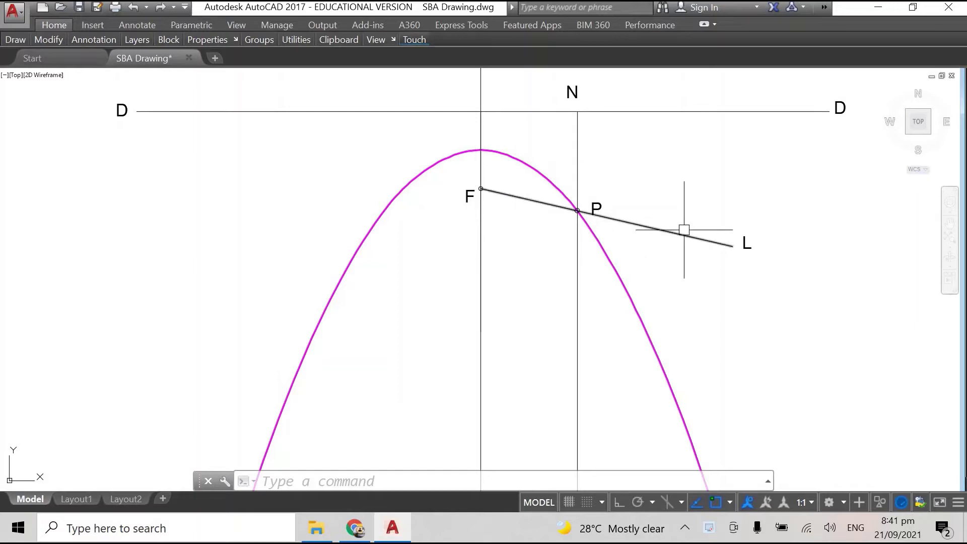
pyautogui.scroll(-1, 756, 244)
pyautogui.scroll(4, 655, 212)
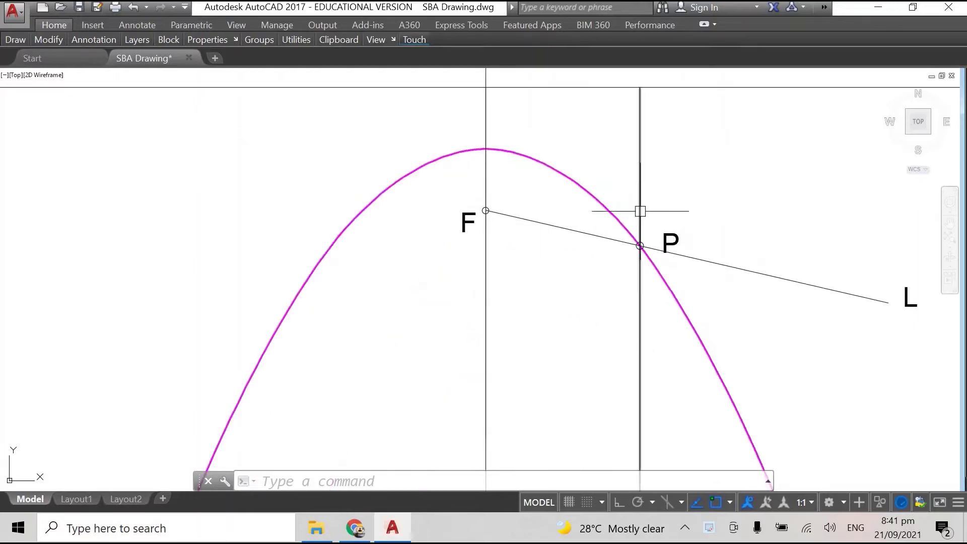
pyautogui.scroll(-2, 500, 179)
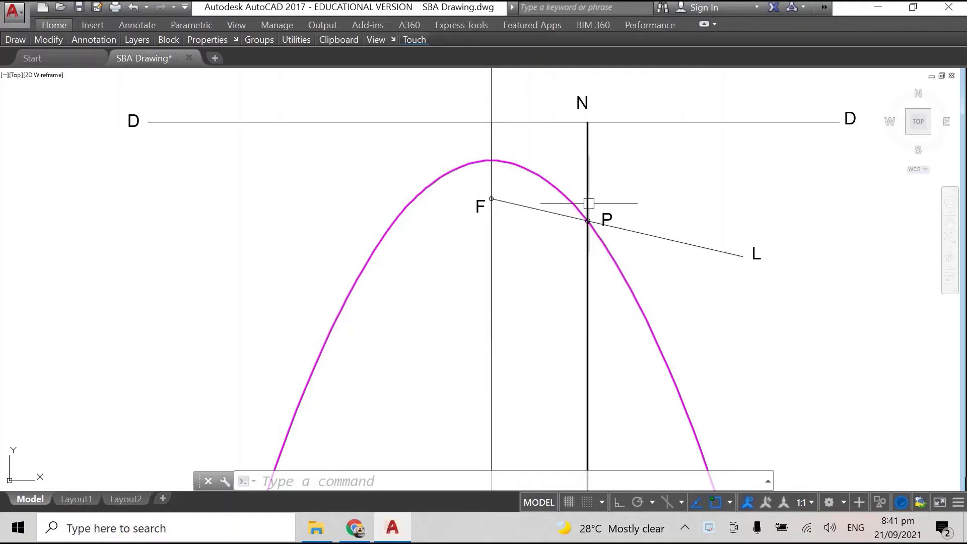
pyautogui.scroll(-4, 789, 283)
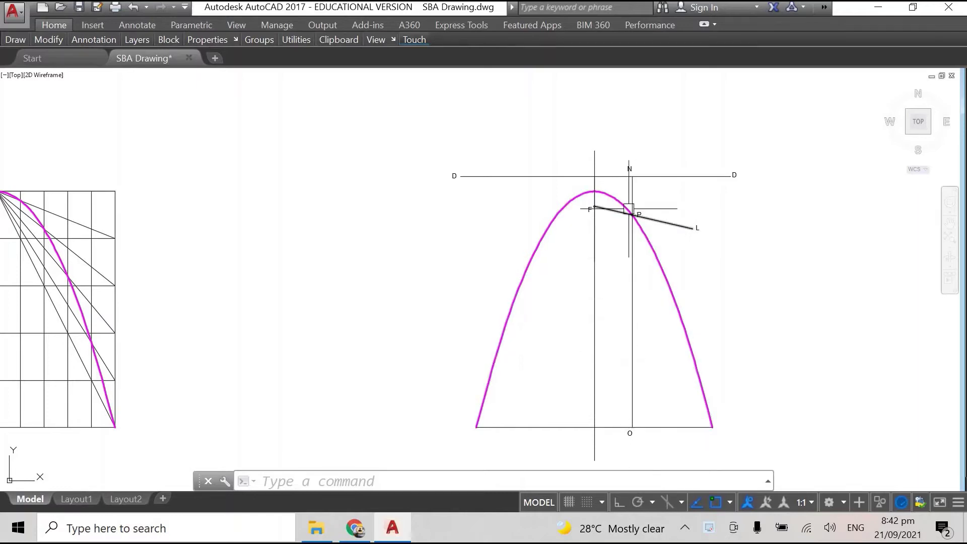
pyautogui.scroll(4, 698, 223)
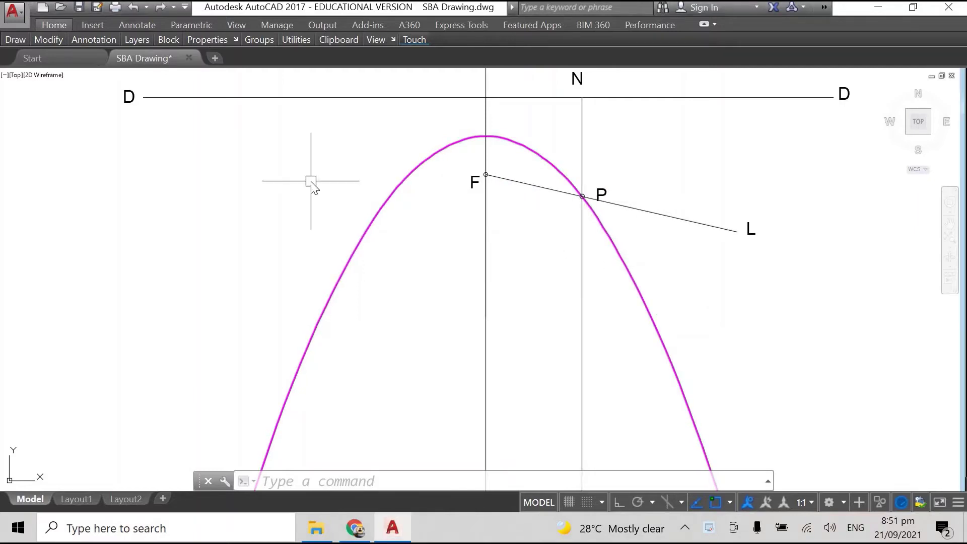
# - Draw an arc centred on P, sweeping from below P round to the right
pyautogui.press('Return')
pyautogui.write('c')
pyautogui.press('Return')
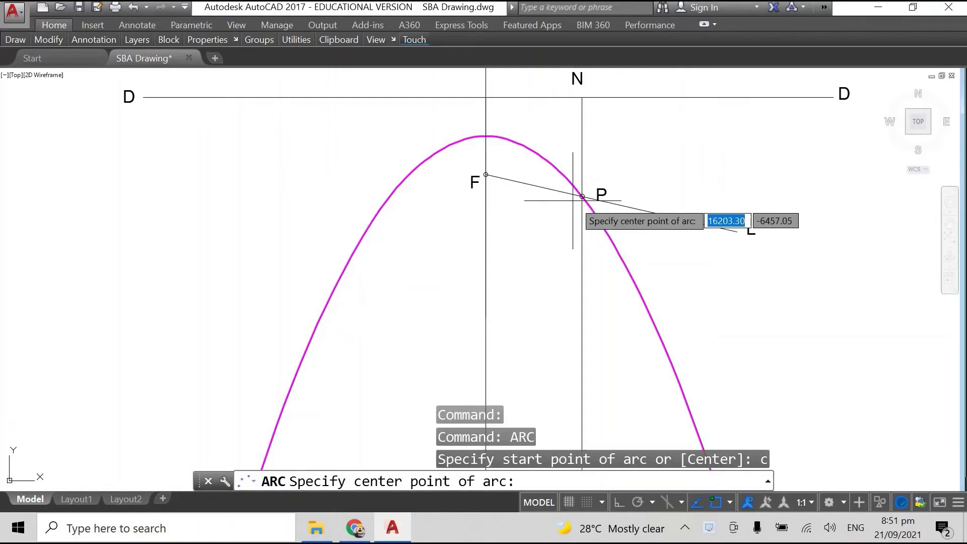
pyautogui.scroll(5, 582, 198)
pyautogui.click(559, 204)
pyautogui.scroll(-3, 558, 205)
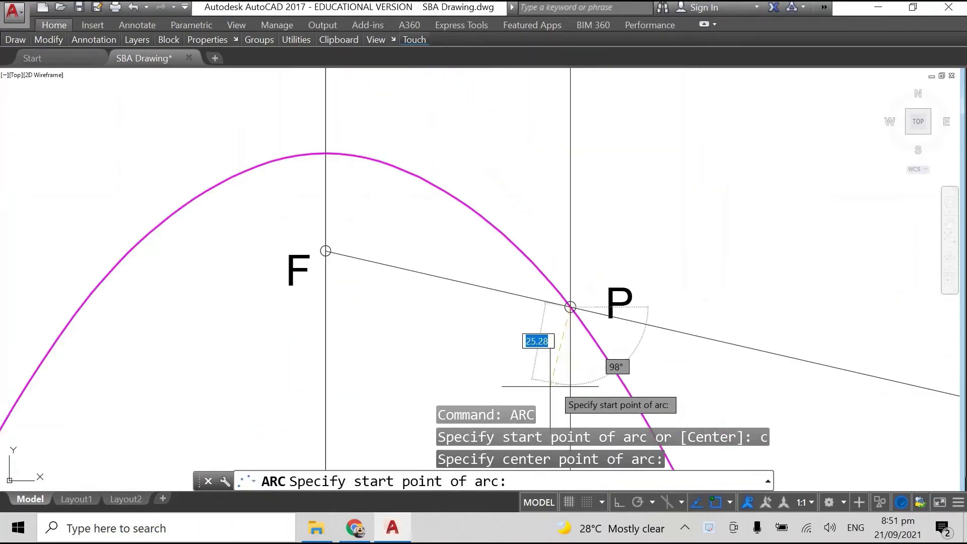
pyautogui.moveTo(555, 382); pyautogui.dragTo(550, 203, button='middle')
pyautogui.scroll(-4, 536, 276)
pyautogui.click(516, 332)
pyautogui.click(652, 218)
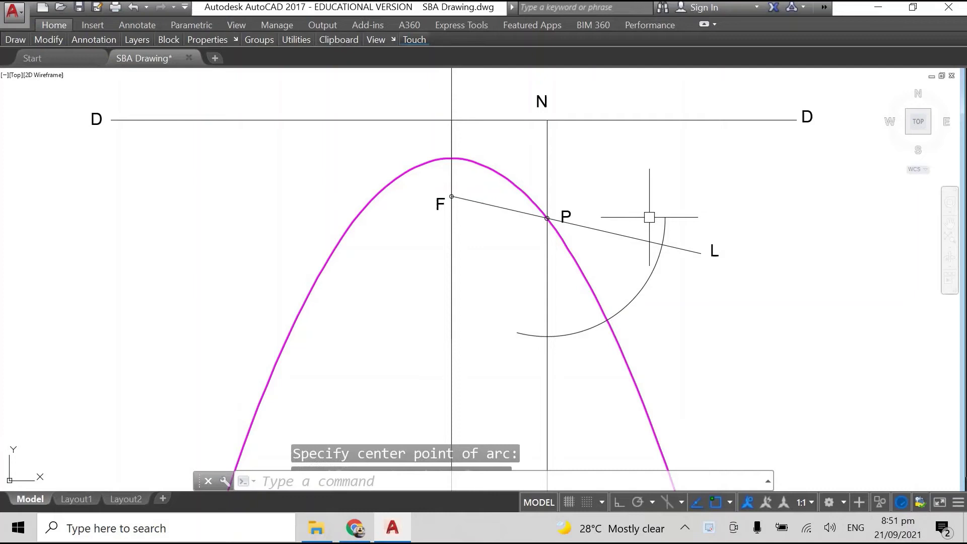
# - Draw a radius-170 arc centred at the first arc's lower end, right of P
pyautogui.rightClick(778, 214)
pyautogui.click(795, 220)
pyautogui.write('c')
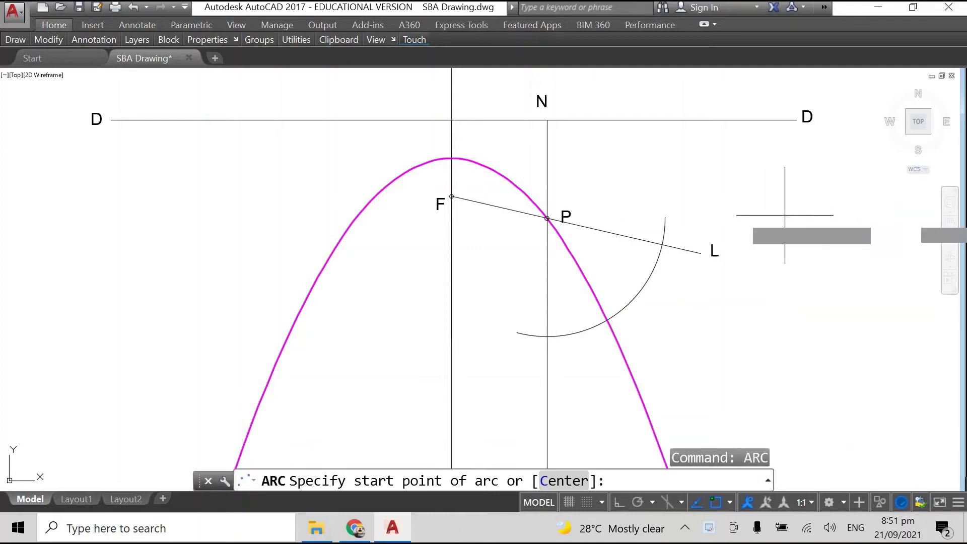
pyautogui.press('Return')
pyautogui.click(547, 336)
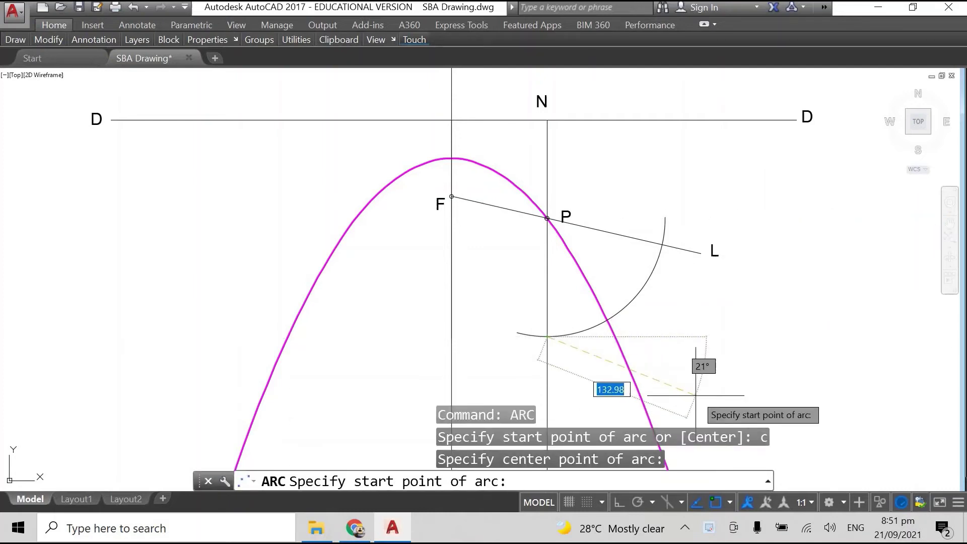
pyautogui.moveTo(693, 402); pyautogui.dragTo(667, 269, button='middle')
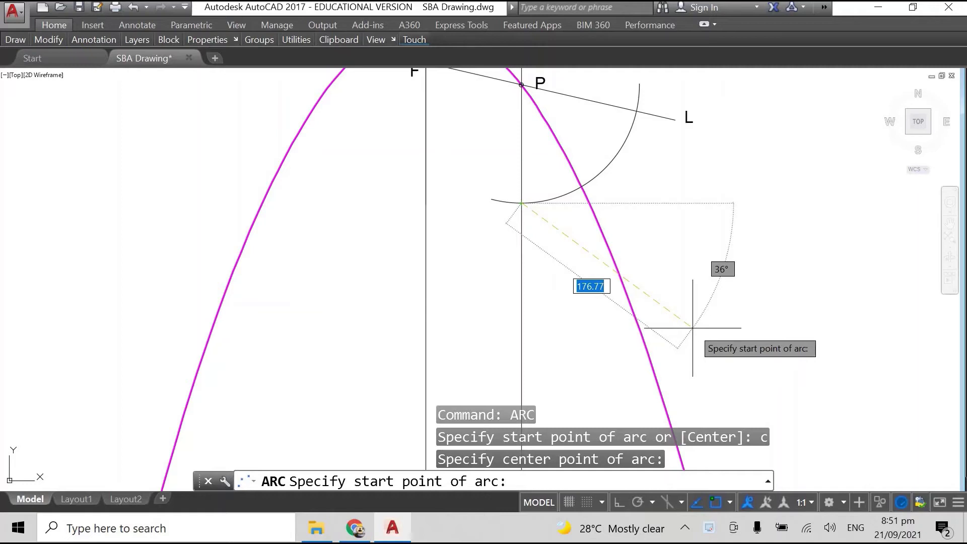
pyautogui.press('Return')
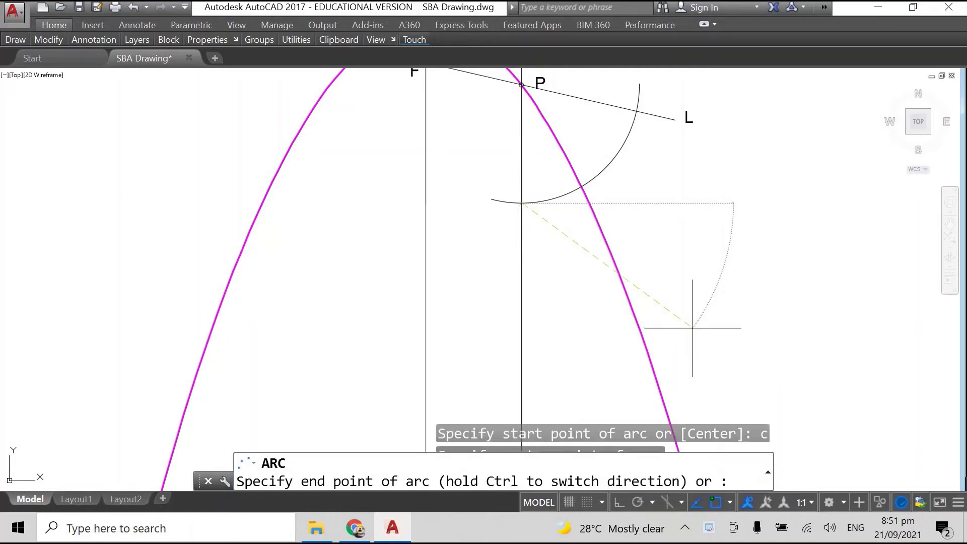
pyautogui.click(789, 129)
# - Draw a second radius-170 arc centred near L, crossing the previous arc
pyautogui.rightClick(789, 116)
pyautogui.click(826, 124)
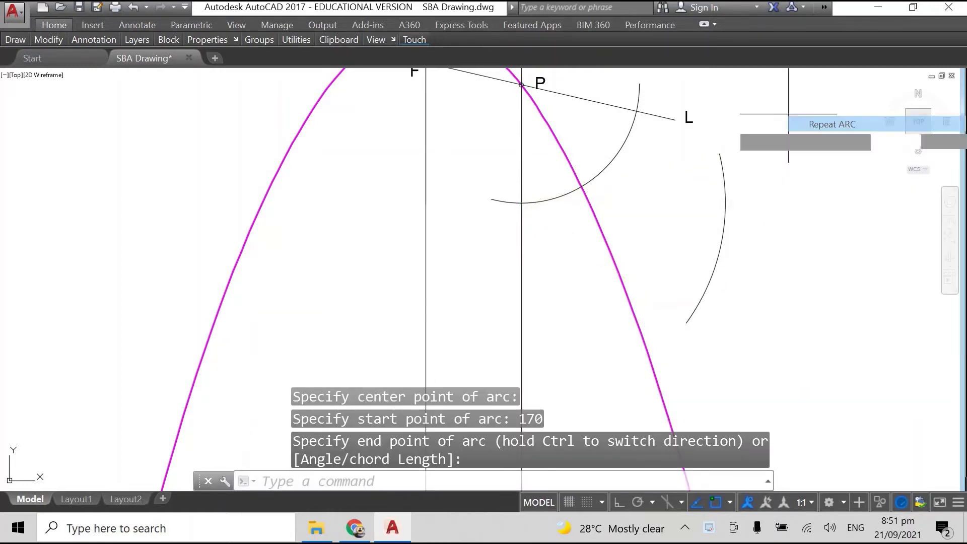
pyautogui.write('c')
pyautogui.press('Return')
pyautogui.click(636, 111)
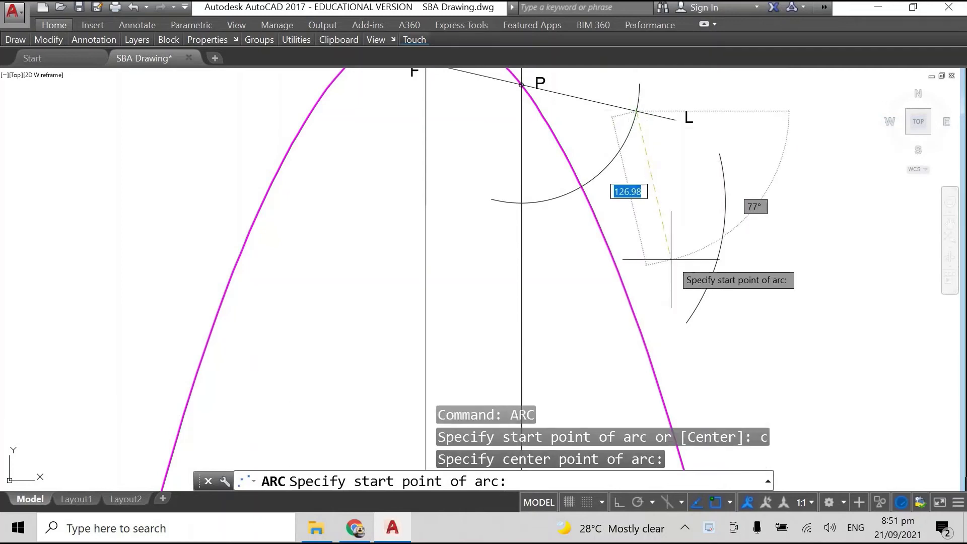
pyautogui.write('170')
pyautogui.press('Return')
pyautogui.click(740, 253)
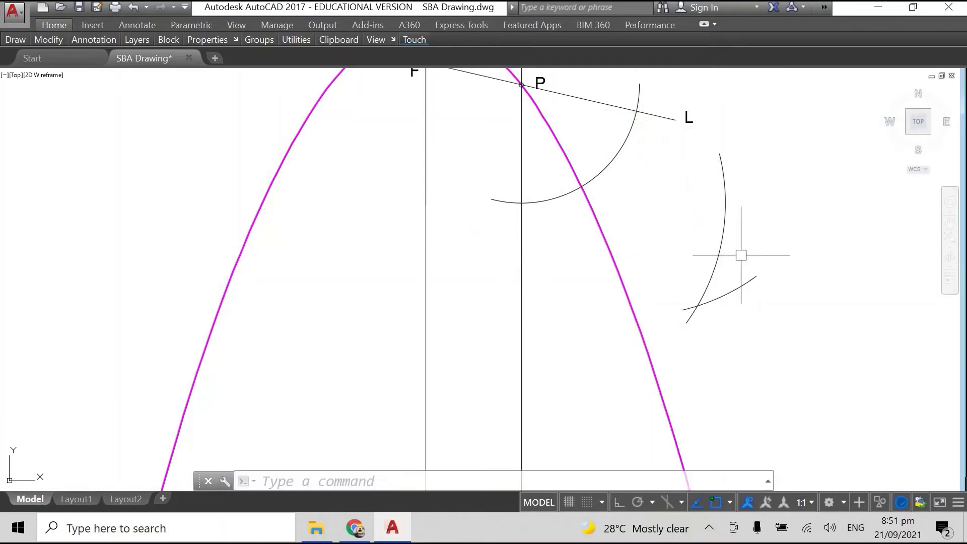
pyautogui.scroll(-4, 705, 212)
pyautogui.moveTo(705, 212)
pyautogui.mouseDown(button='middle')
pyautogui.moveTo(677, 197)
pyautogui.moveTo(586, 232)
pyautogui.mouseUp(button='middle')
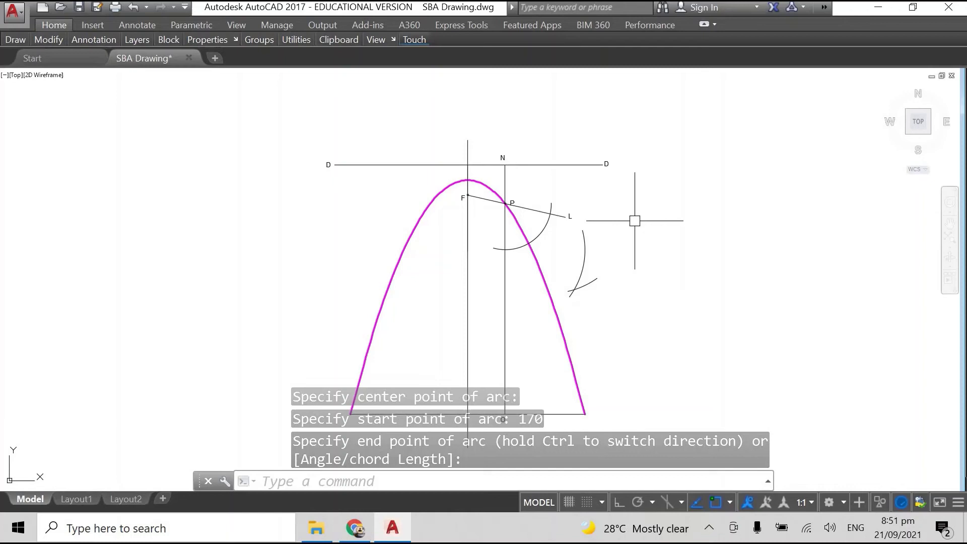
# - Draw a line from the arcs' intersection to point P
pyautogui.press('Return')
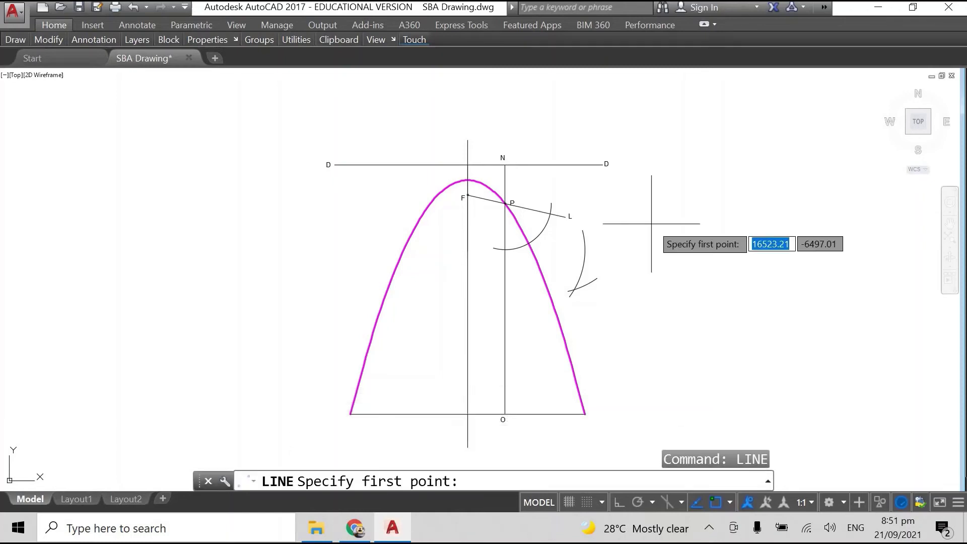
pyautogui.scroll(4, 554, 292)
pyautogui.click(513, 302)
pyautogui.scroll(-5, 492, 303)
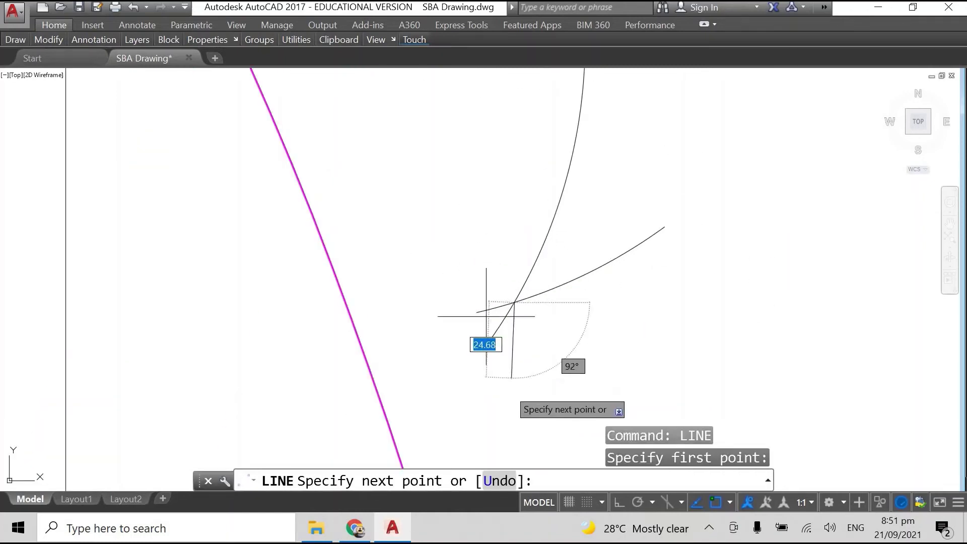
pyautogui.scroll(4, 388, 291)
pyautogui.moveTo(417, 126); pyautogui.dragTo(486, 242, button='middle')
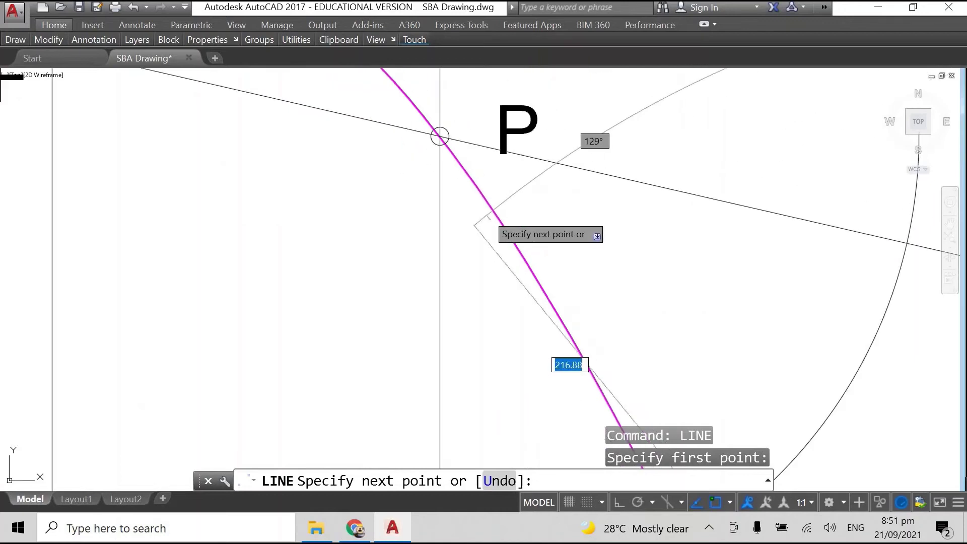
pyautogui.click(439, 136)
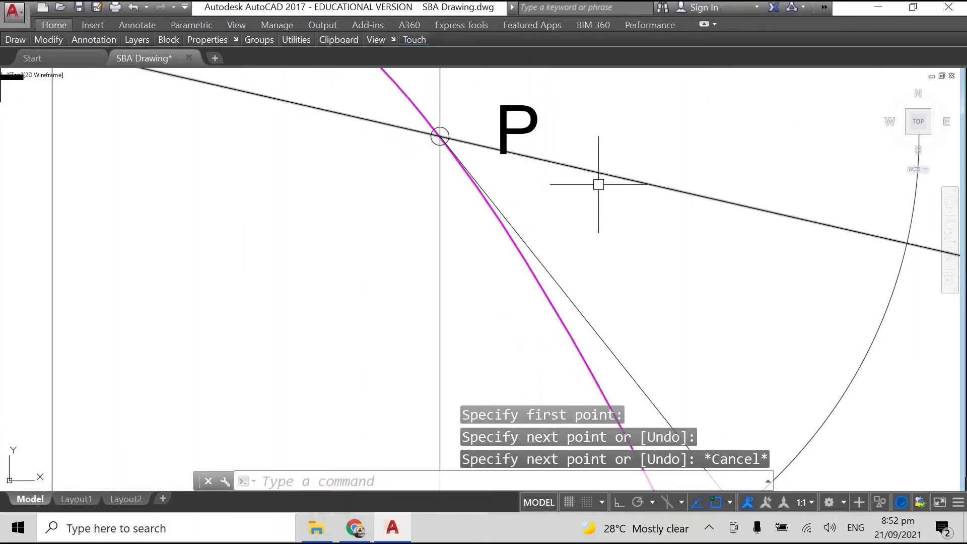
# - Try the tangent line's Lengthen grip at P, then cancel the edit
pyautogui.click(536, 257)
pyautogui.scroll(-4, 579, 190)
pyautogui.moveTo(522, 169); pyautogui.dragTo(537, 281, button='middle')
pyautogui.scroll(2, 532, 279)
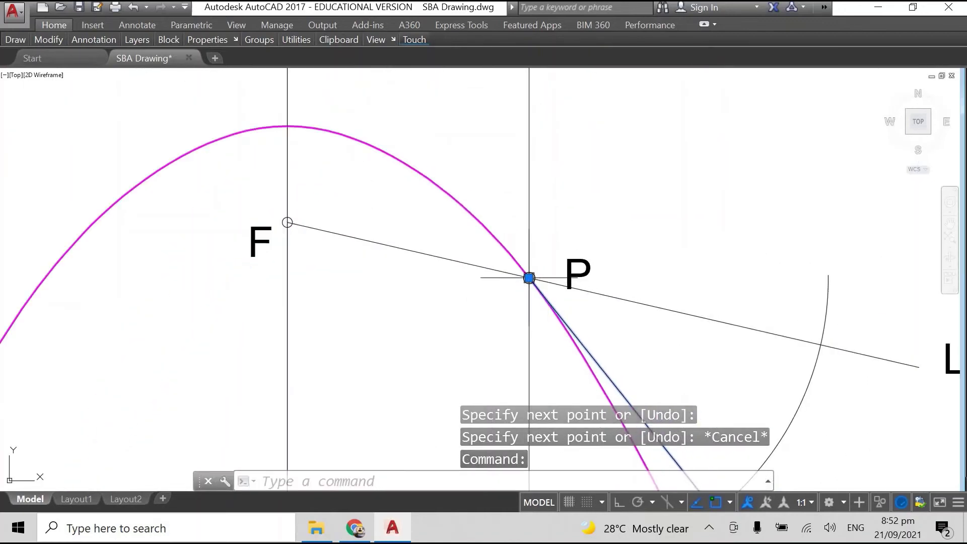
pyautogui.click(528, 278)
pyautogui.press('Escape')
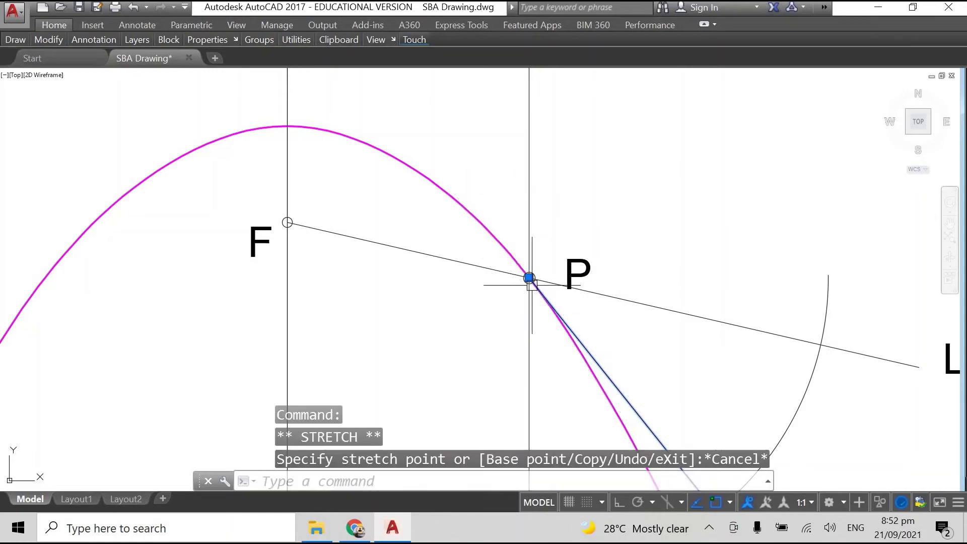
pyautogui.moveTo(528, 277)
pyautogui.click(581, 317)
pyautogui.moveTo(398, 90); pyautogui.dragTo(467, 254, button='middle')
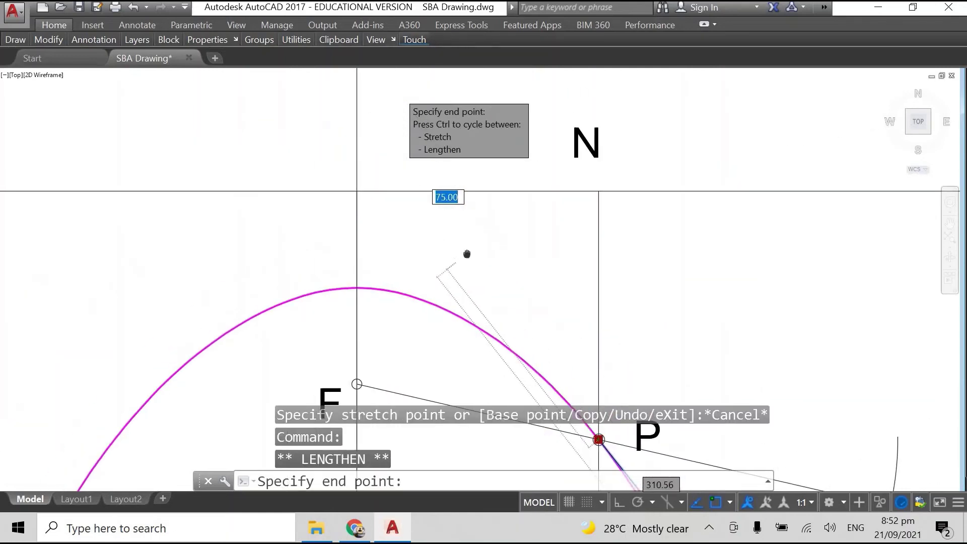
pyautogui.press('Escape')
pyautogui.scroll(-3, 727, 276)
pyautogui.moveTo(727, 277); pyautogui.dragTo(551, 141, button='middle')
pyautogui.scroll(-2, 641, 288)
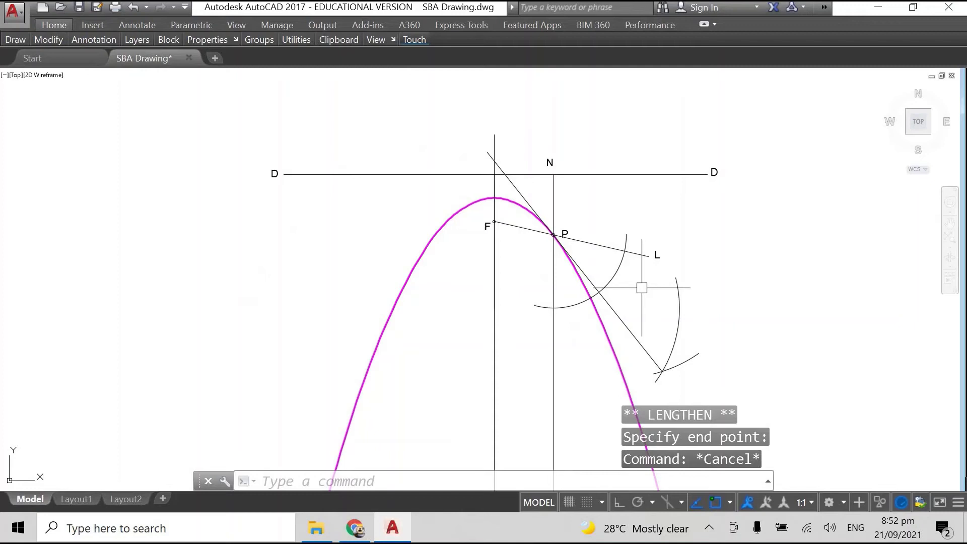
# - Move the tangent line onto the outline layer
pyautogui.click(623, 324)
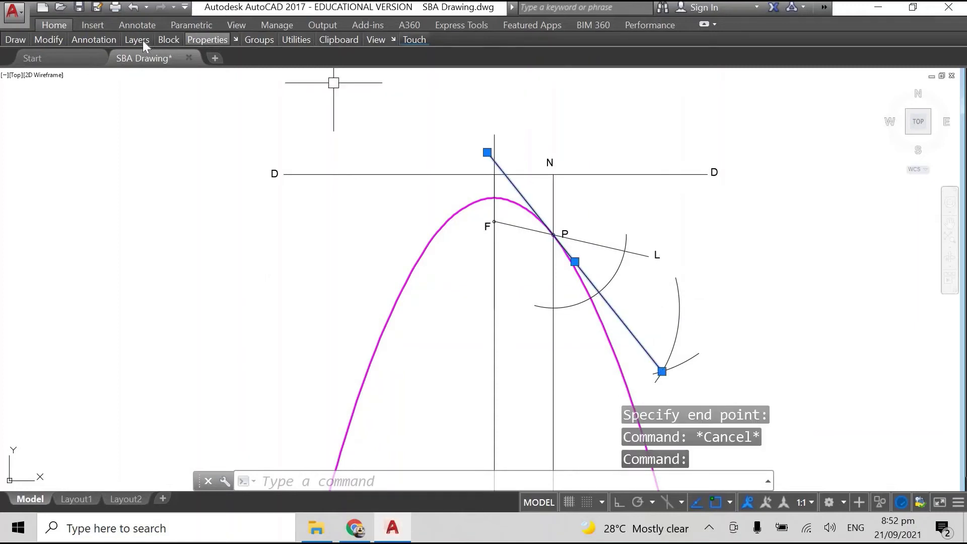
pyautogui.click(126, 57)
pyautogui.click(129, 169)
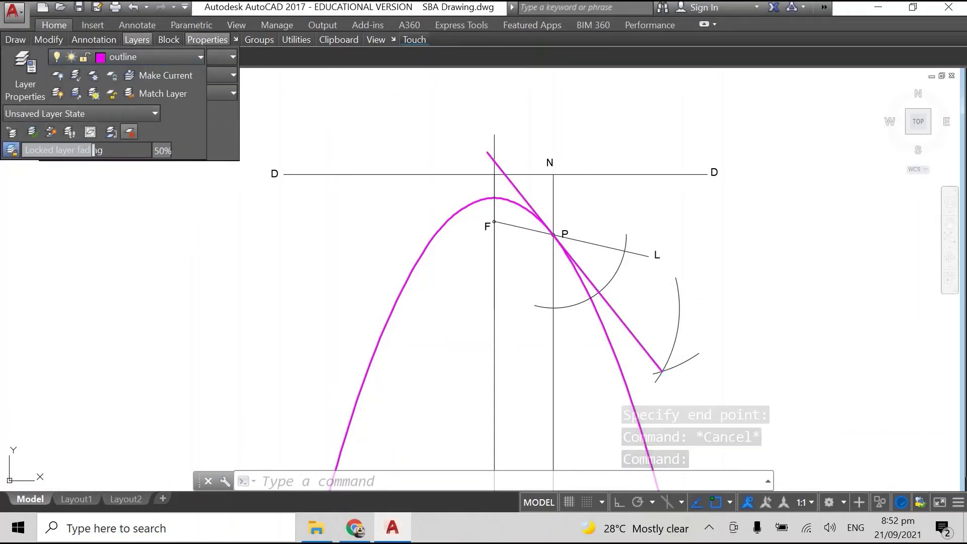
pyautogui.press('Escape')
# - Lengthen the tangent line's upper end past directrix D–D
pyautogui.click(496, 164)
pyautogui.moveTo(487, 152)
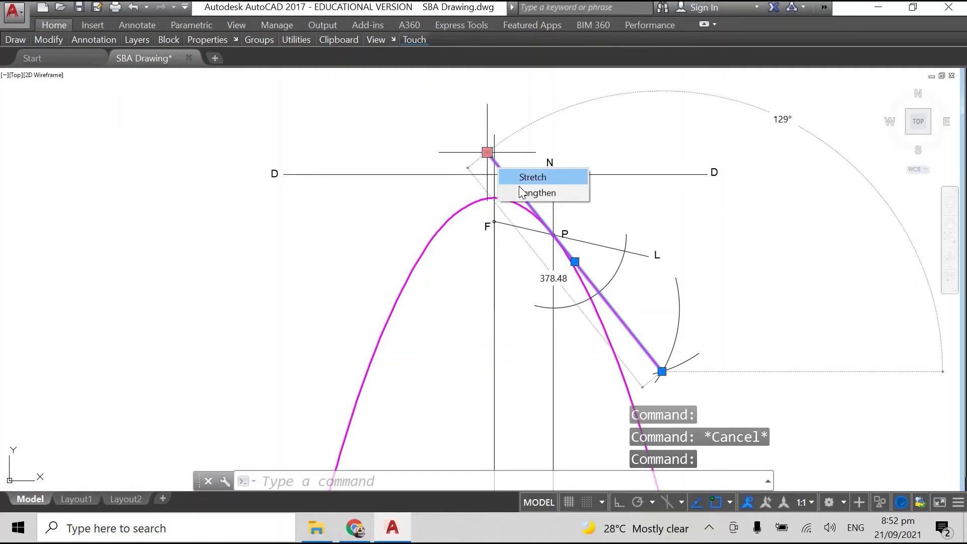
pyautogui.click(534, 192)
pyautogui.click(403, 90)
pyautogui.press('Escape')
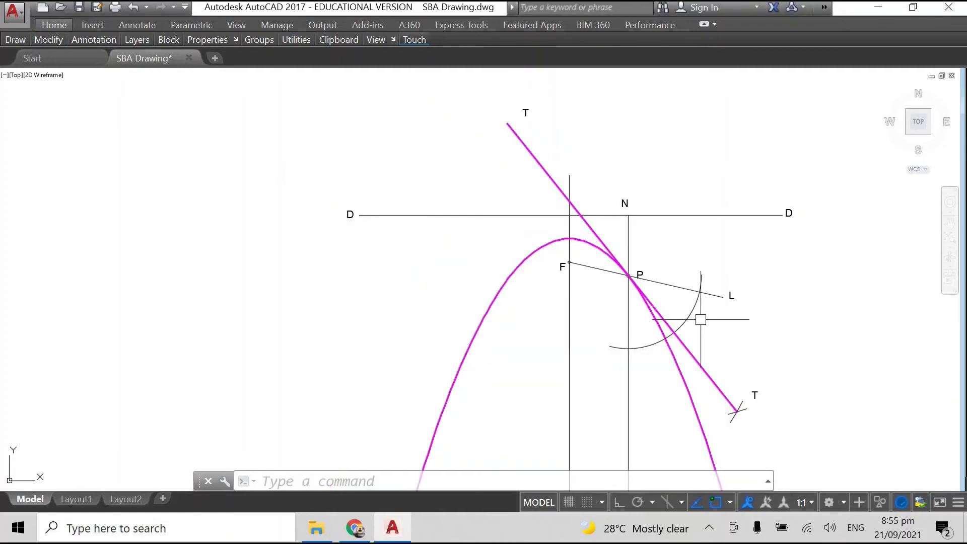
# - Zoom and pan to centre the labelled T–T tangent line and parabola in view
pyautogui.scroll(-2, 700, 318)
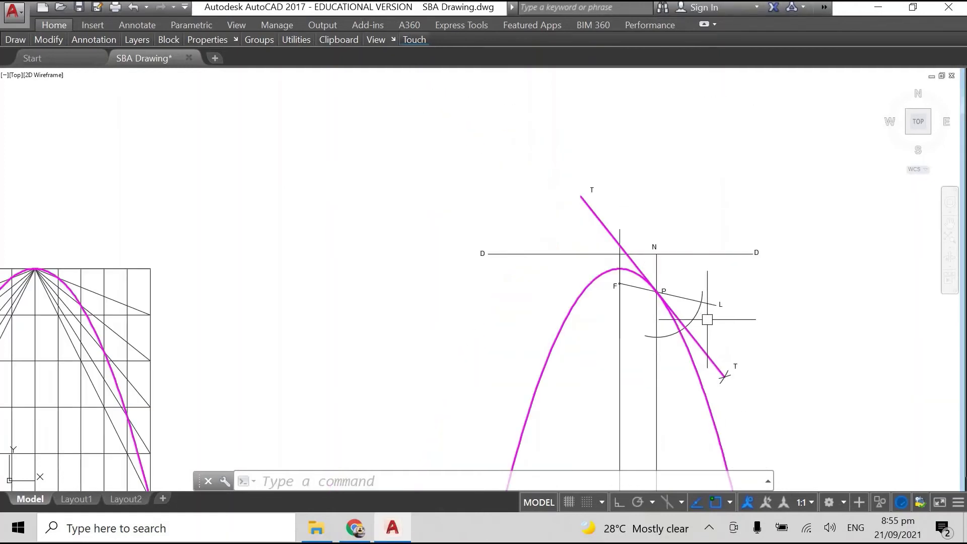
pyautogui.moveTo(707, 320)
pyautogui.mouseDown(button='middle')
pyautogui.moveTo(638, 277)
pyautogui.moveTo(541, 244)
pyautogui.mouseUp(button='middle')
pyautogui.scroll(2, 549, 239)
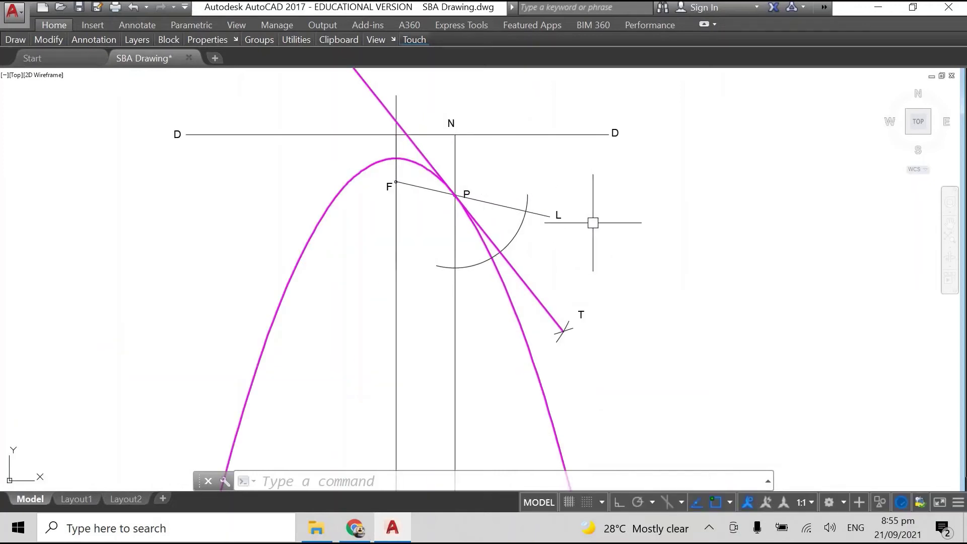
pyautogui.moveTo(587, 267)
pyautogui.mouseDown(button='middle')
pyautogui.moveTo(598, 263)
pyautogui.moveTo(599, 292)
pyautogui.mouseUp(button='middle')
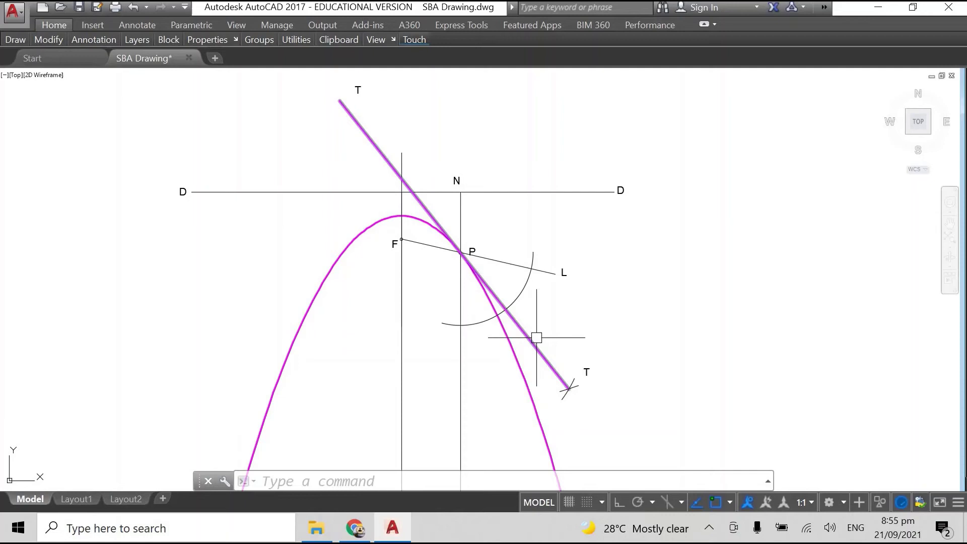
pyautogui.scroll(10, 457, 250)
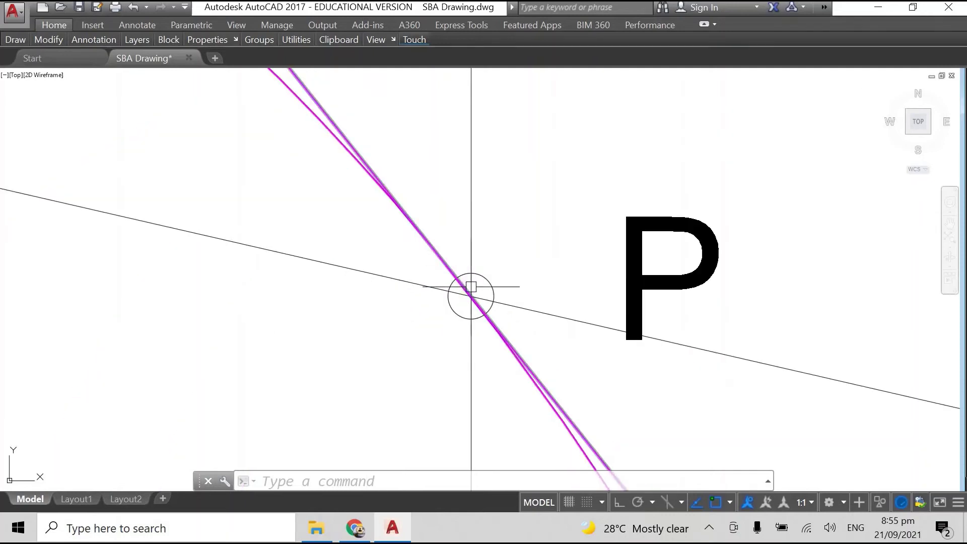
pyautogui.scroll(-12, 469, 316)
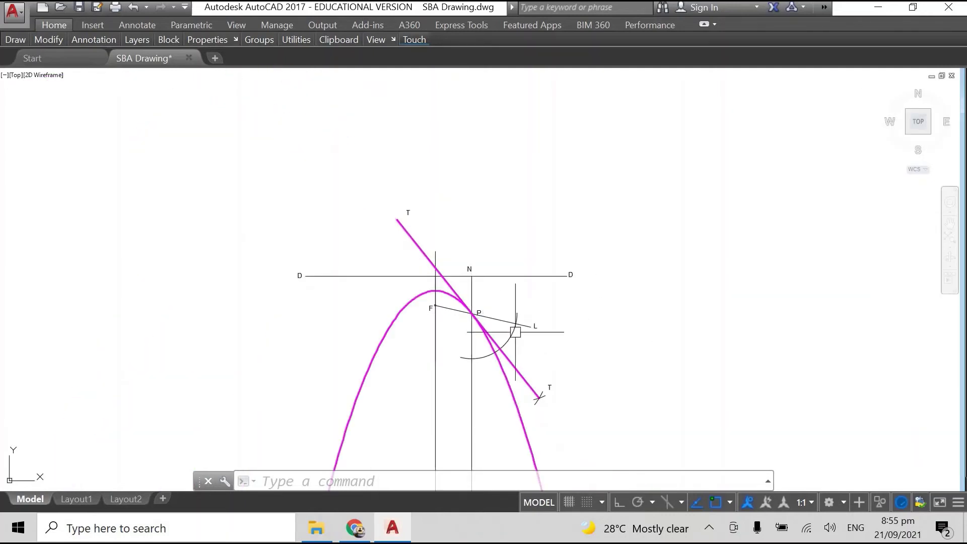
pyautogui.scroll(3, 514, 328)
# - Pan over to points F and P and zoom in and out to inspect the tangency at P
pyautogui.moveTo(464, 259); pyautogui.dragTo(610, 231, button='middle')
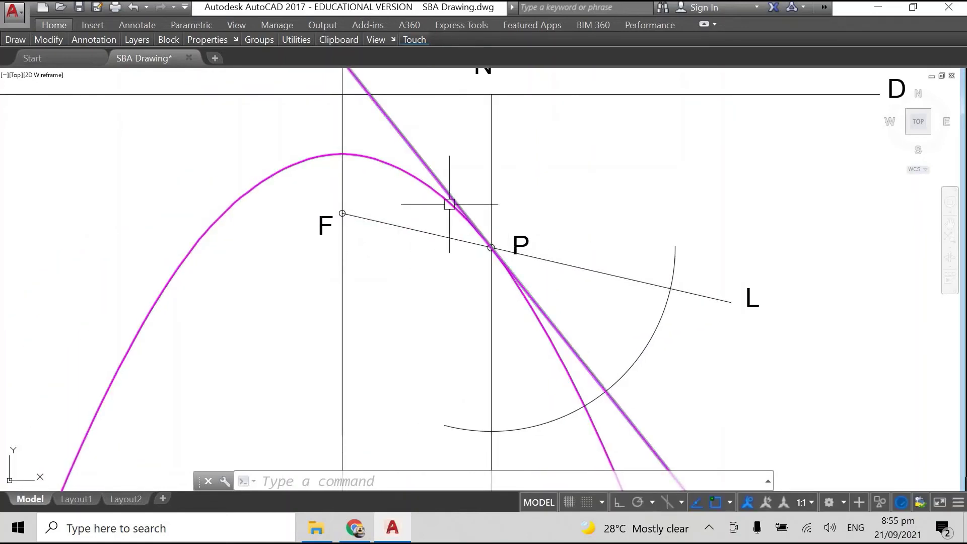
pyautogui.scroll(-4, 453, 204)
pyautogui.scroll(2, 478, 226)
pyautogui.scroll(-2, 463, 216)
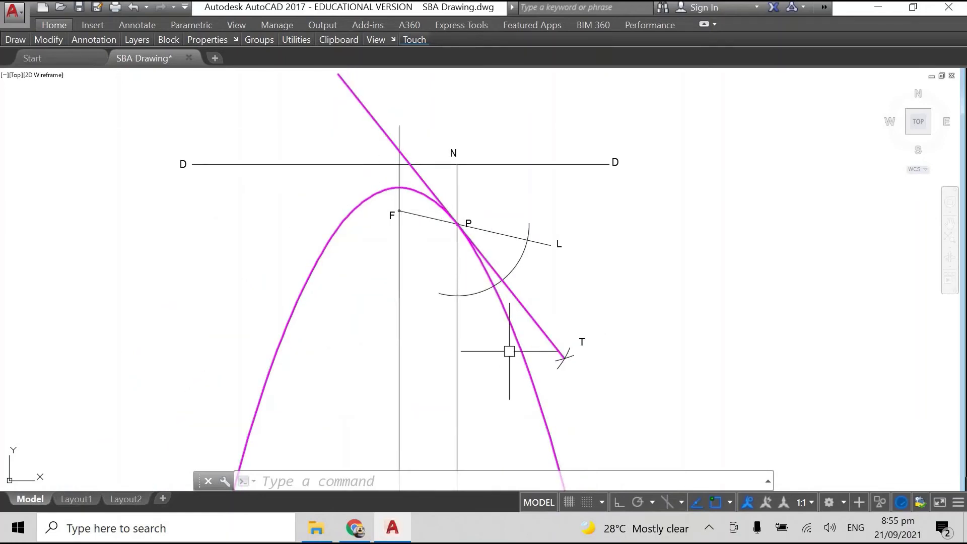
pyautogui.scroll(5, 455, 224)
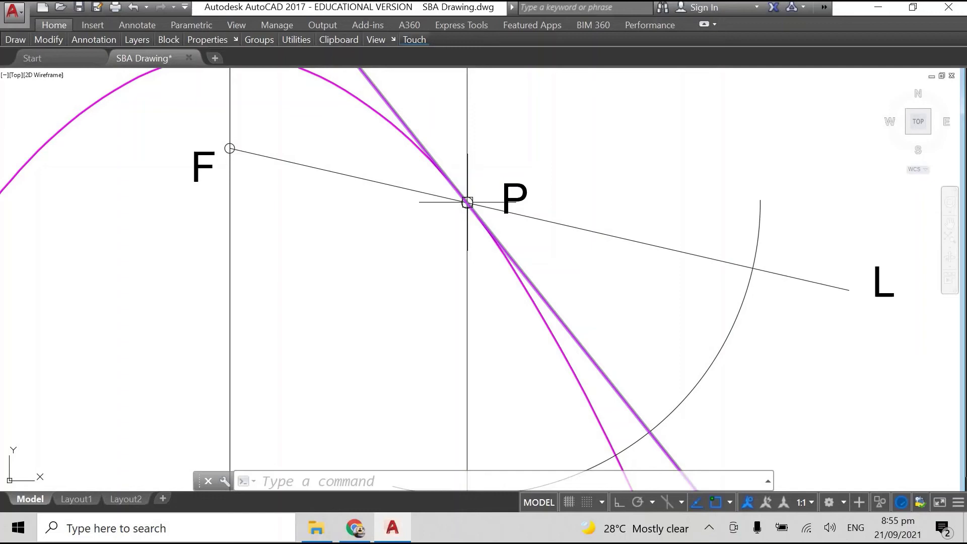
pyautogui.scroll(-8, 466, 203)
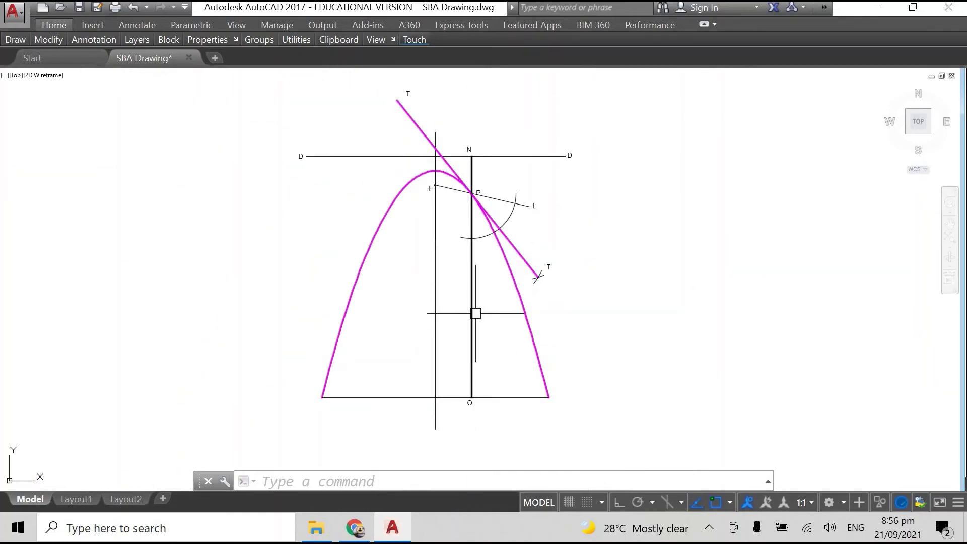
pyautogui.scroll(4, 484, 253)
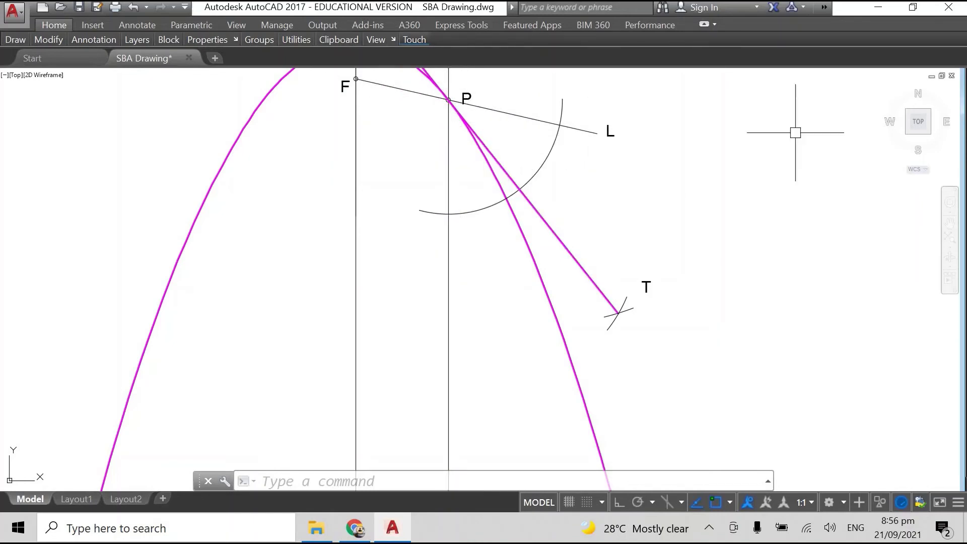
pyautogui.moveTo(794, 130); pyautogui.dragTo(783, 252, button='middle')
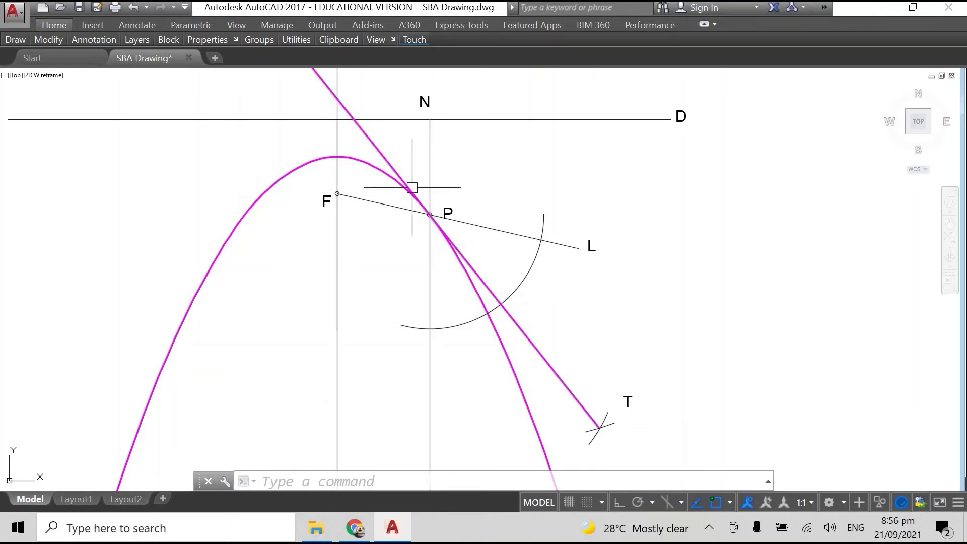
pyautogui.scroll(-4, 514, 216)
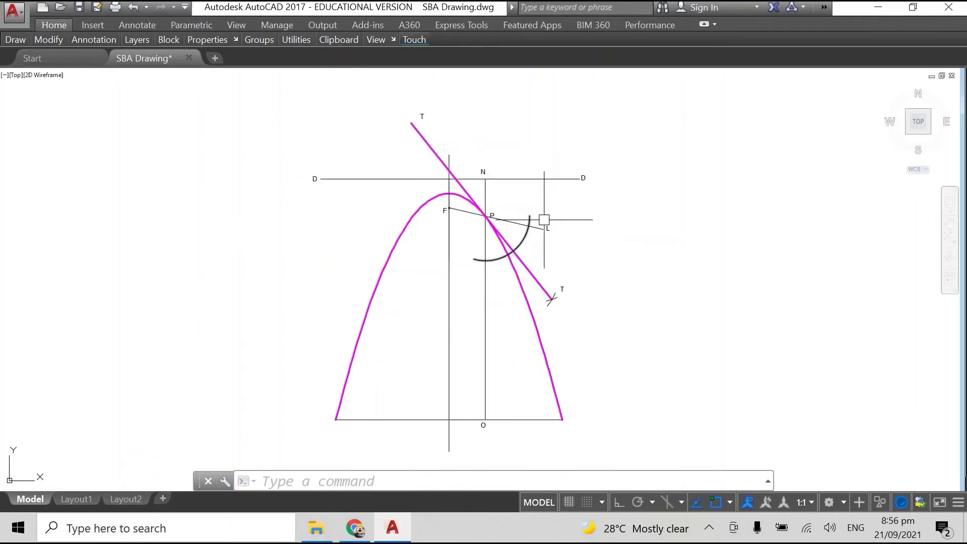